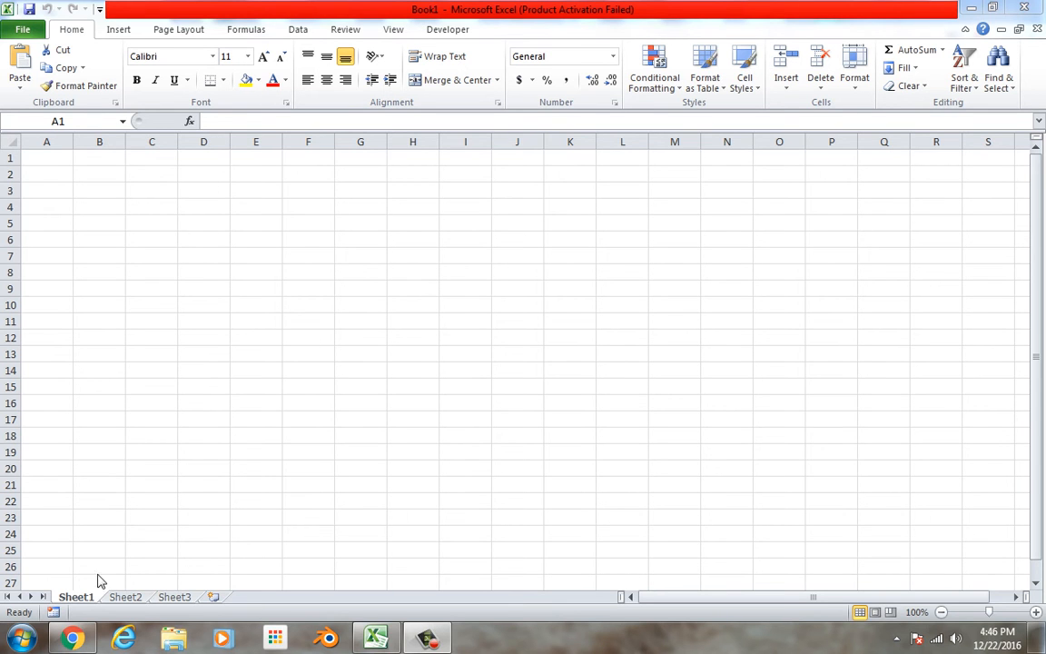
Add two new blank worksheets after Sheet3.
click(127, 597)
click(173, 598)
click(212, 599)
click(261, 597)
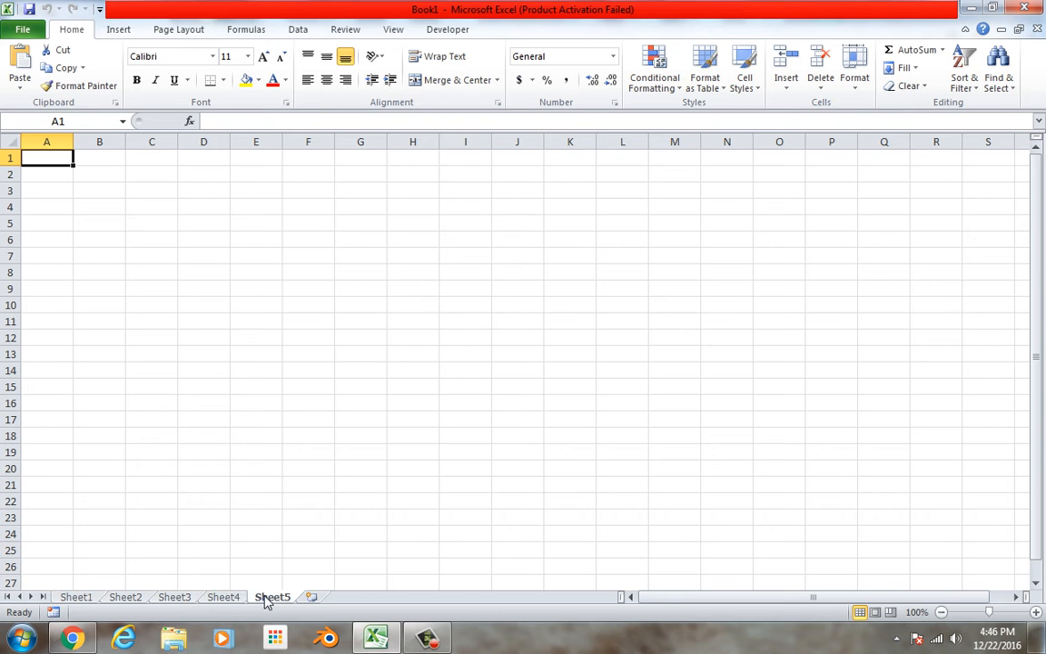
Rename the Sheet1 worksheet to "page 1".
right_click(78, 601)
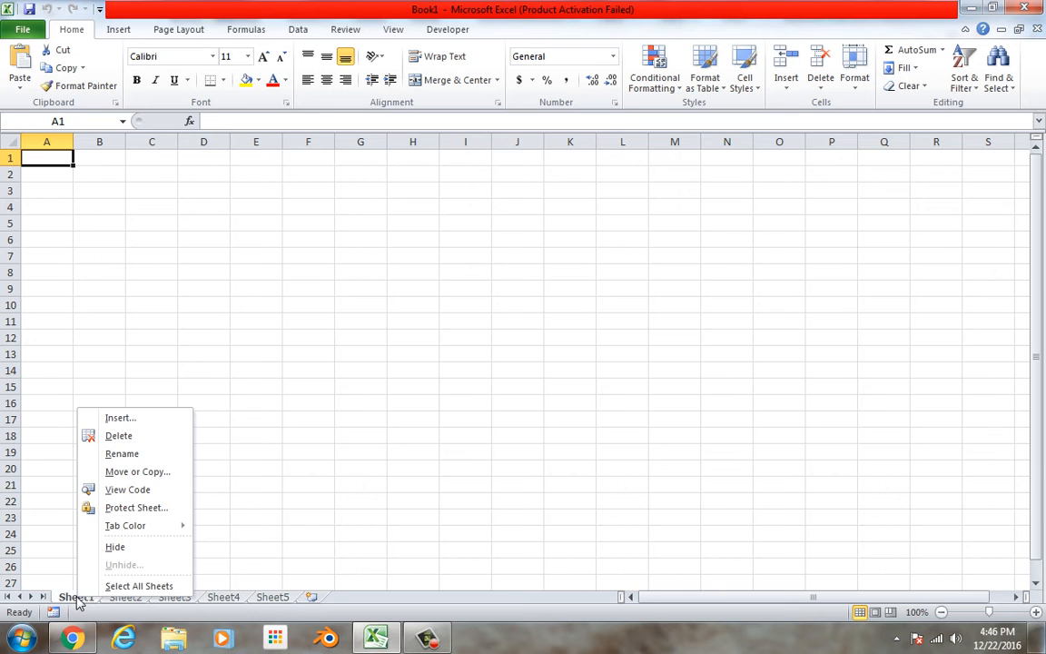
click(132, 460)
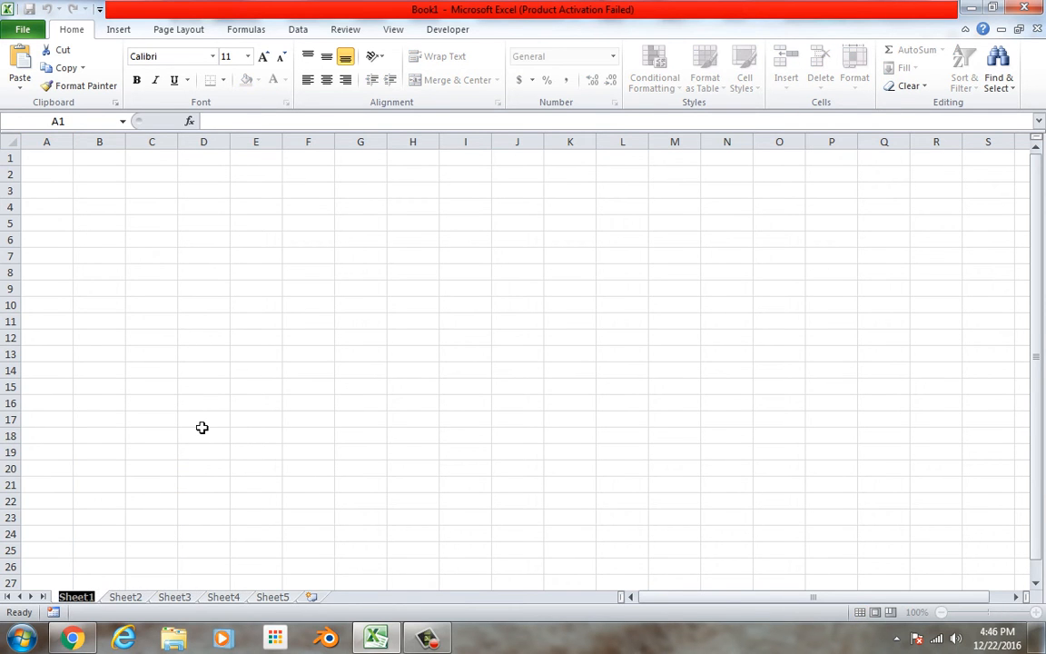
text(page 1)
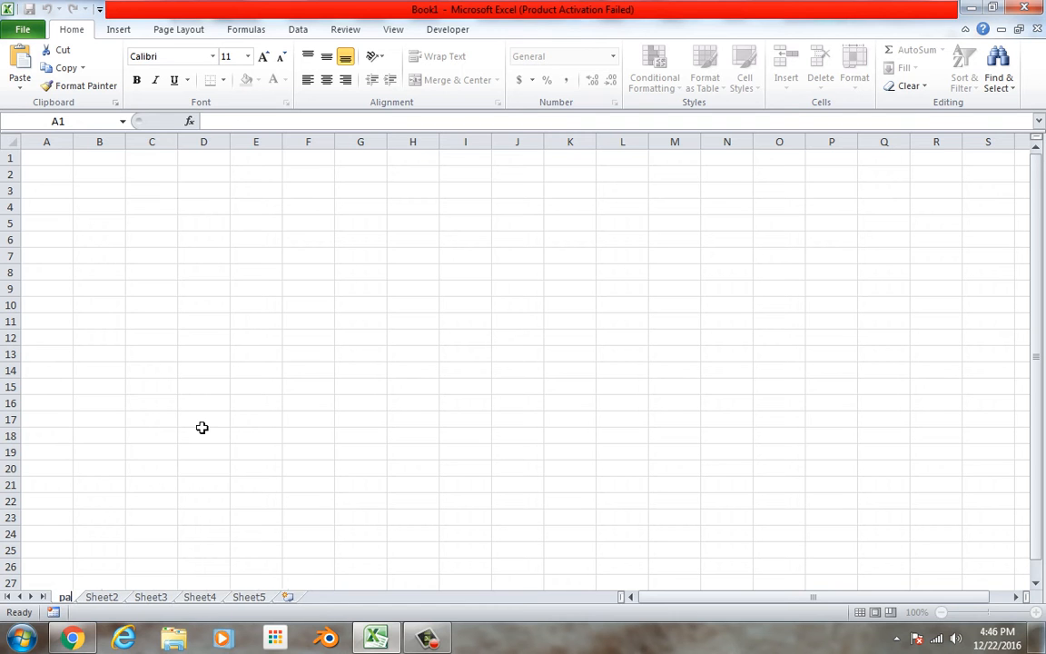
double_click(202, 426)
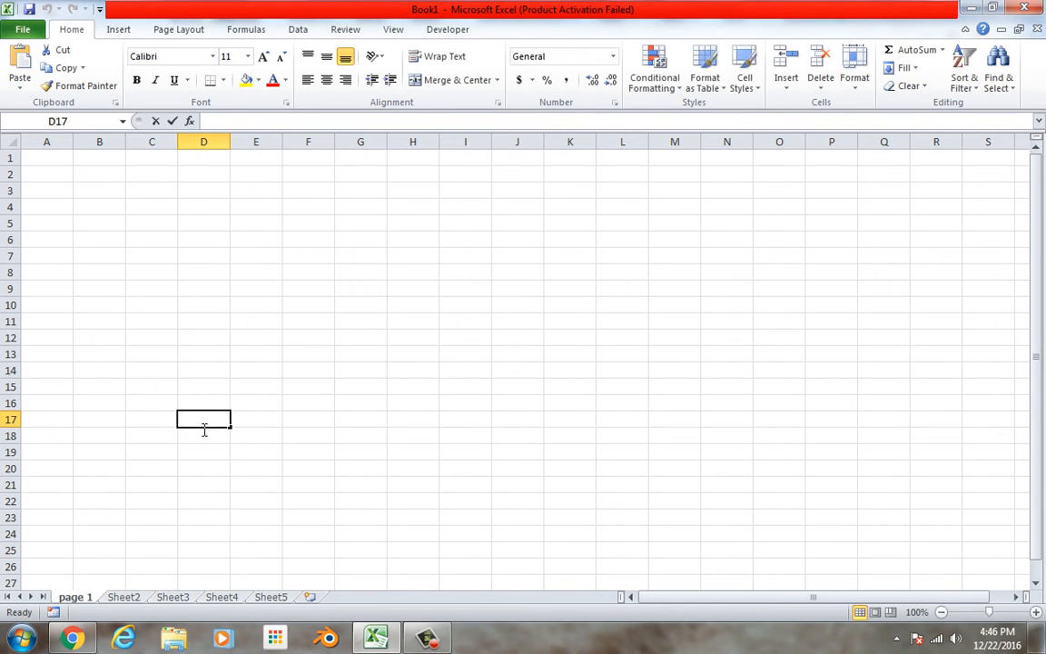
Give the Sheet2 tab a dark blue theme colour and return to the page 1 worksheet.
double_click(126, 597)
click(211, 520)
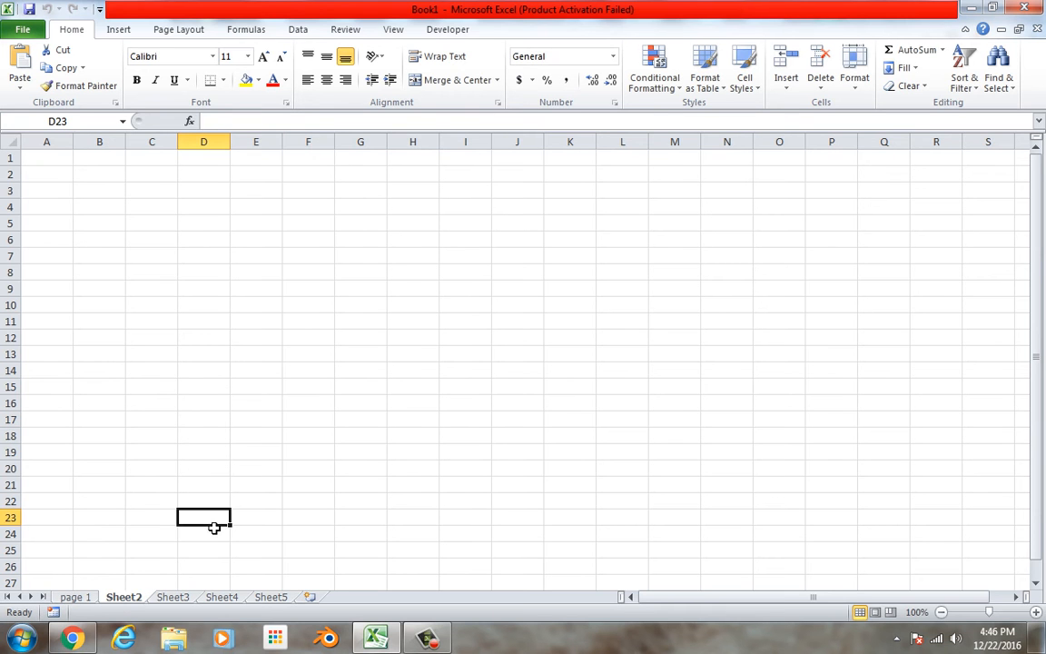
right_click(134, 600)
mouse_move(121, 531)
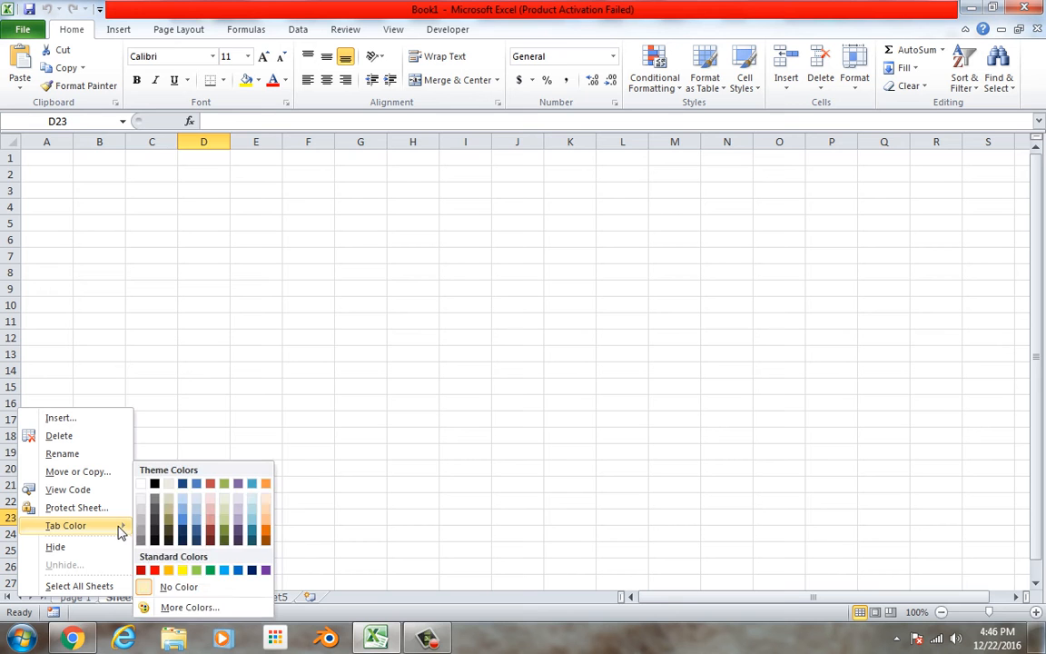
click(197, 531)
click(173, 598)
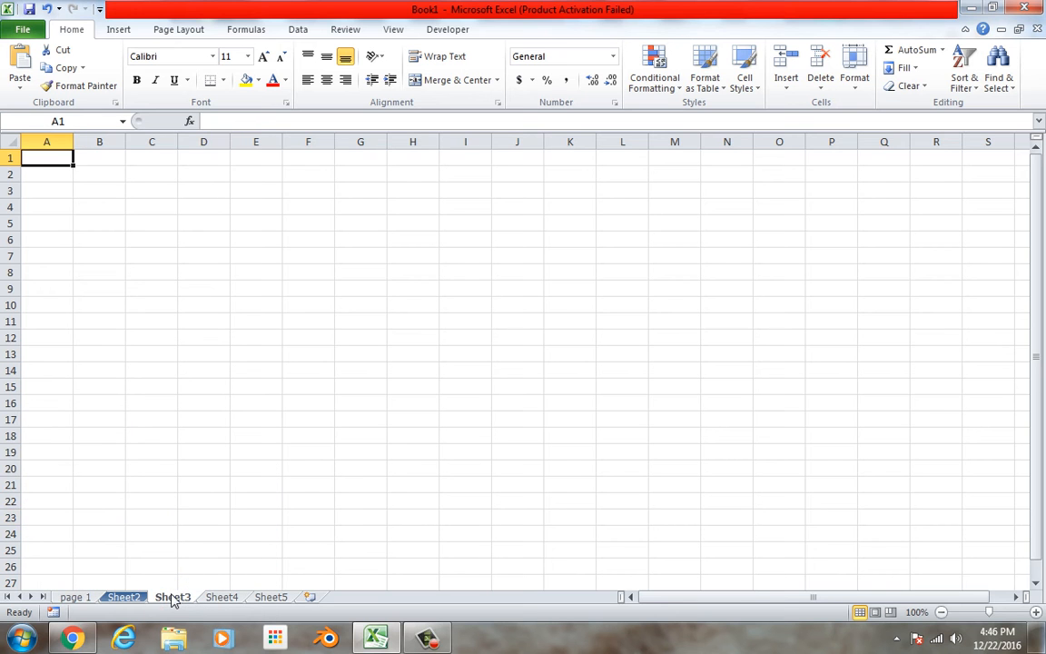
click(188, 454)
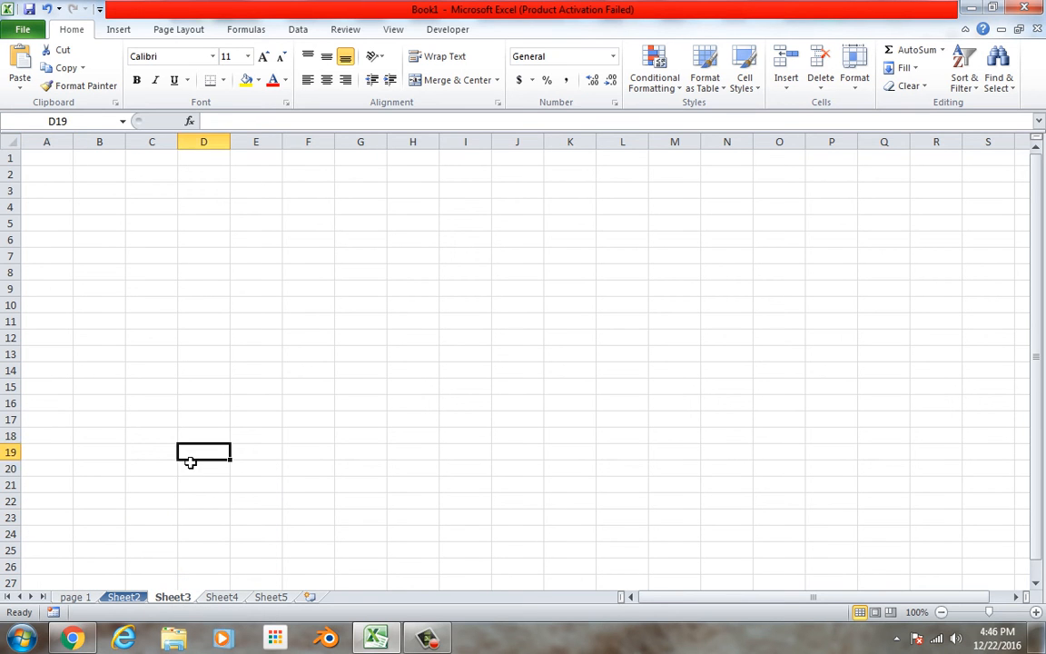
click(78, 598)
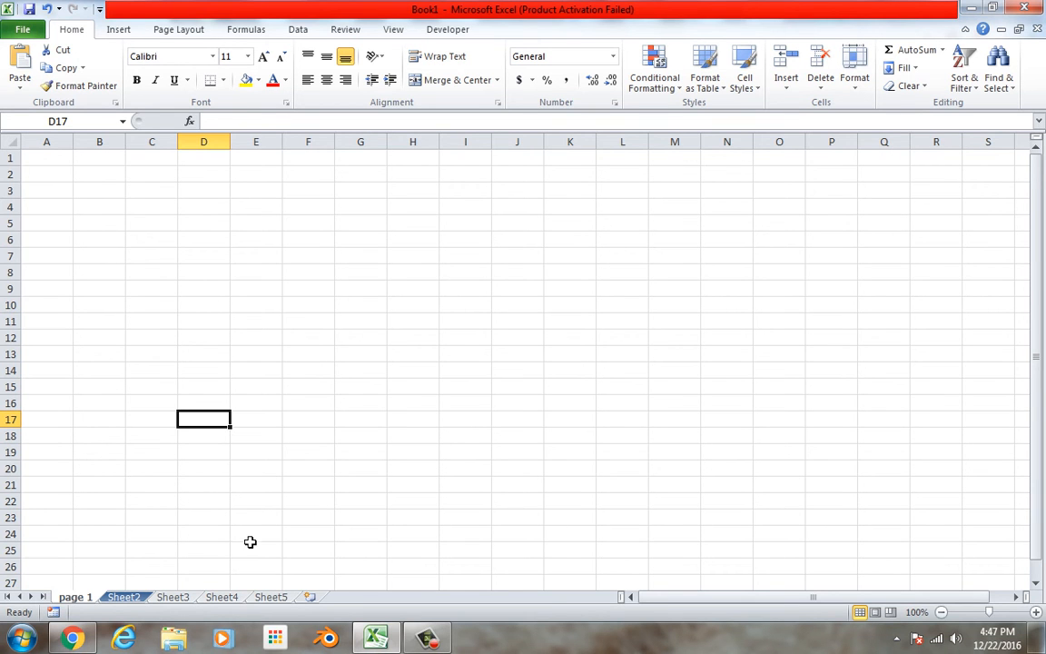
click(187, 225)
click(69, 175)
click(109, 176)
click(120, 222)
click(210, 223)
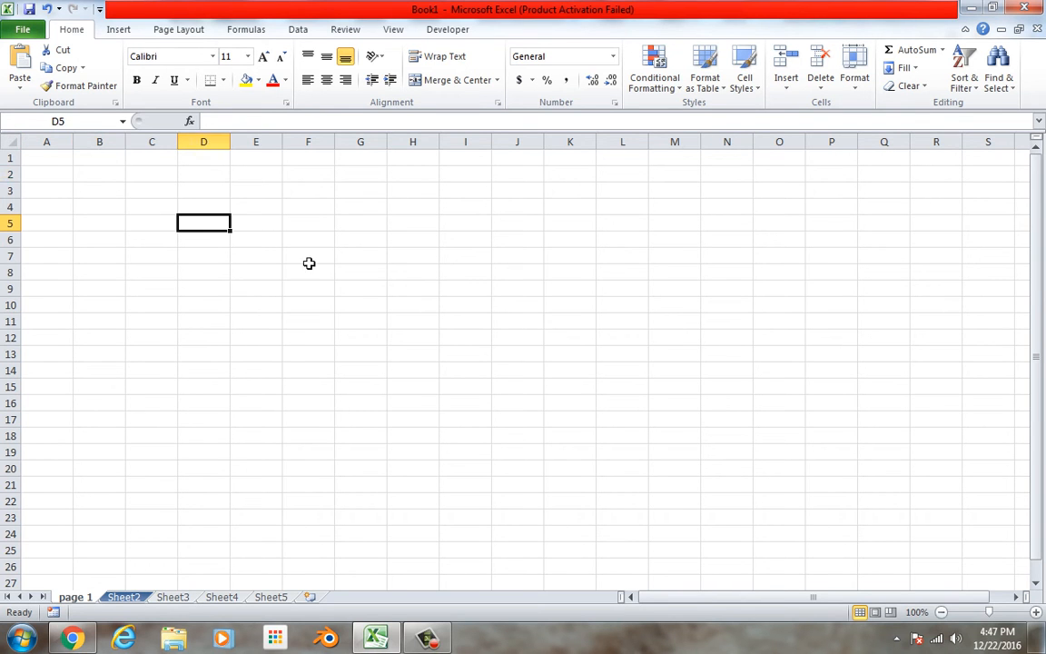
Enter "148 horses" in cell H6 and widen column H slightly to fit the text.
click(409, 245)
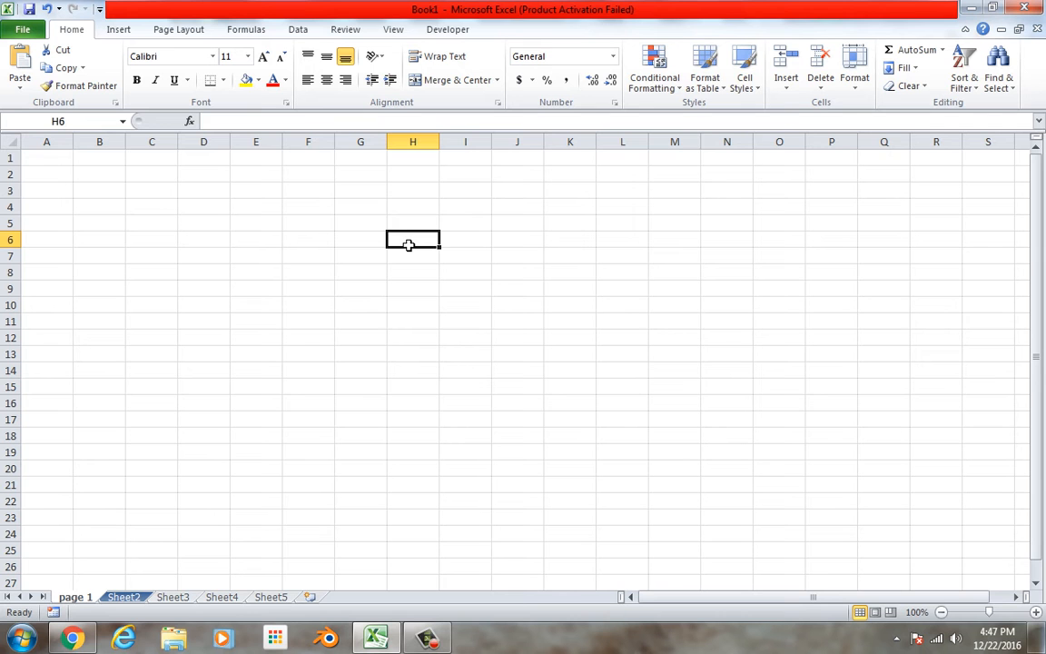
text(148 hourse)
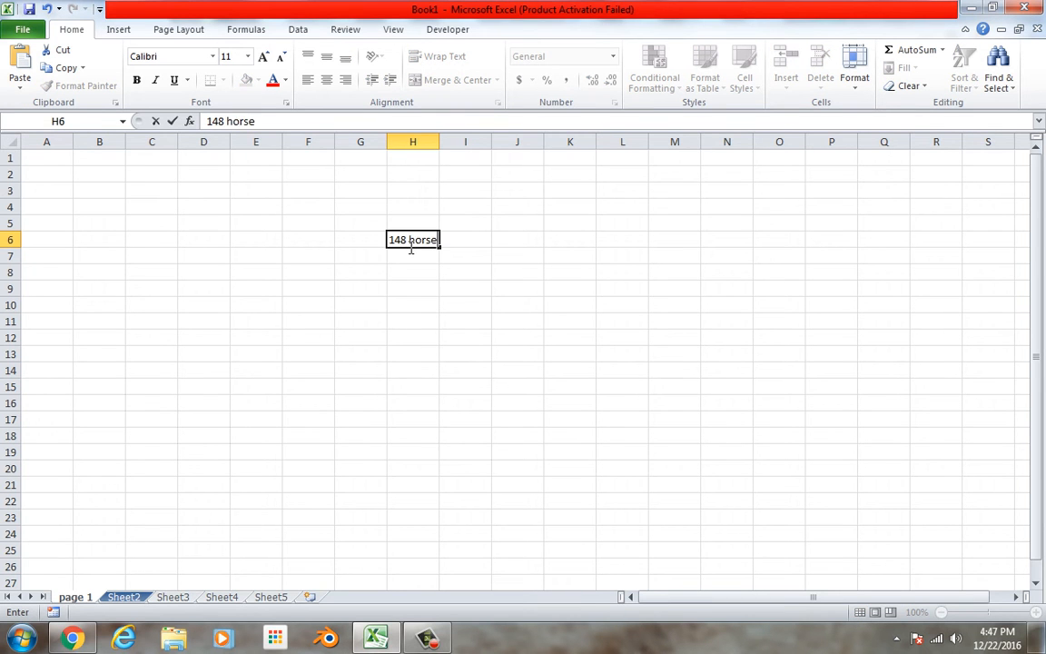
text(s)
click(517, 274)
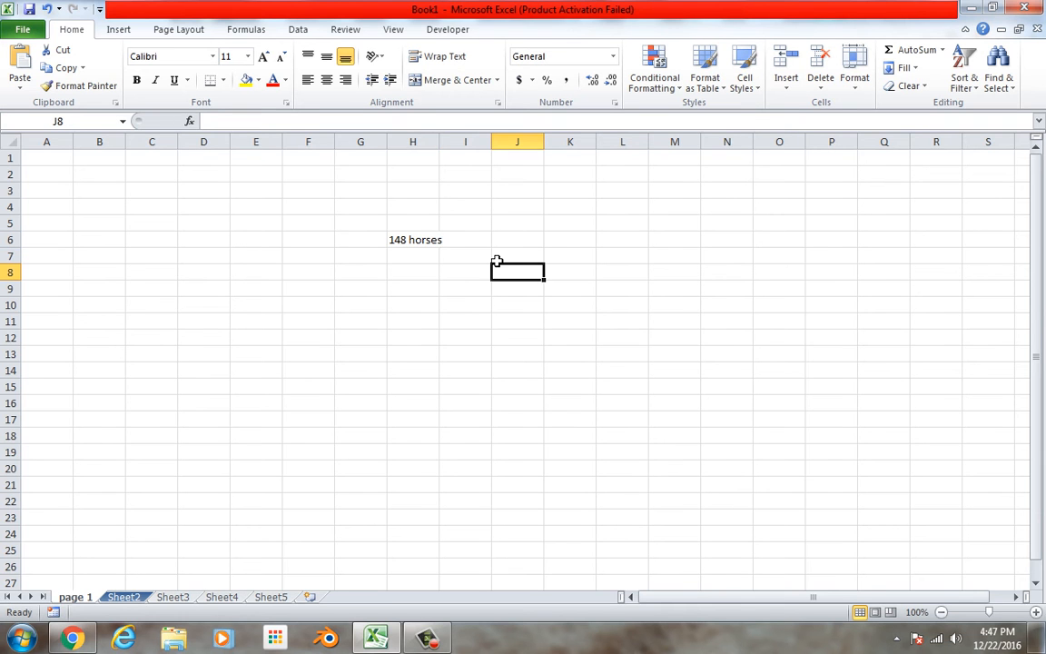
drag(448, 145, 454, 146)
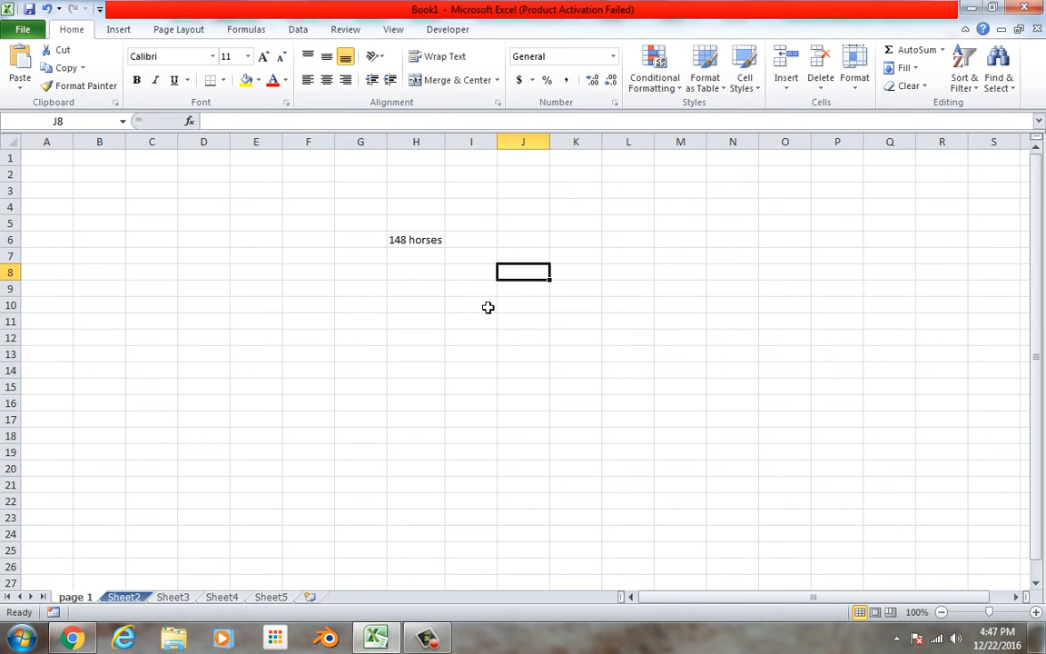
Enter the date 3/14/15 in cell J8.
text(3/14)
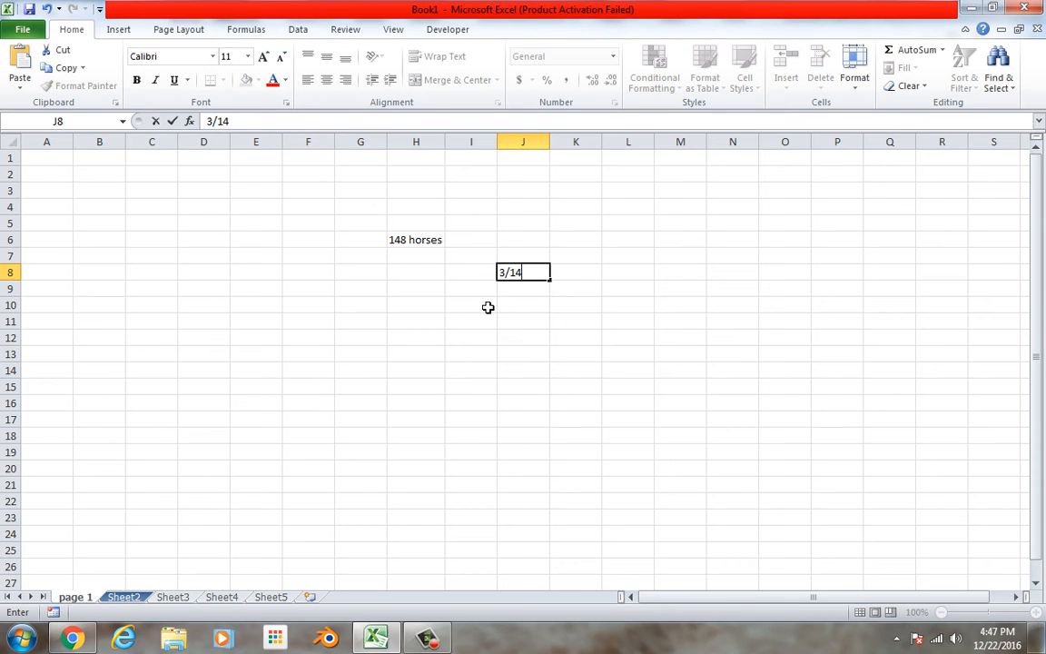
text(/15)
click(536, 306)
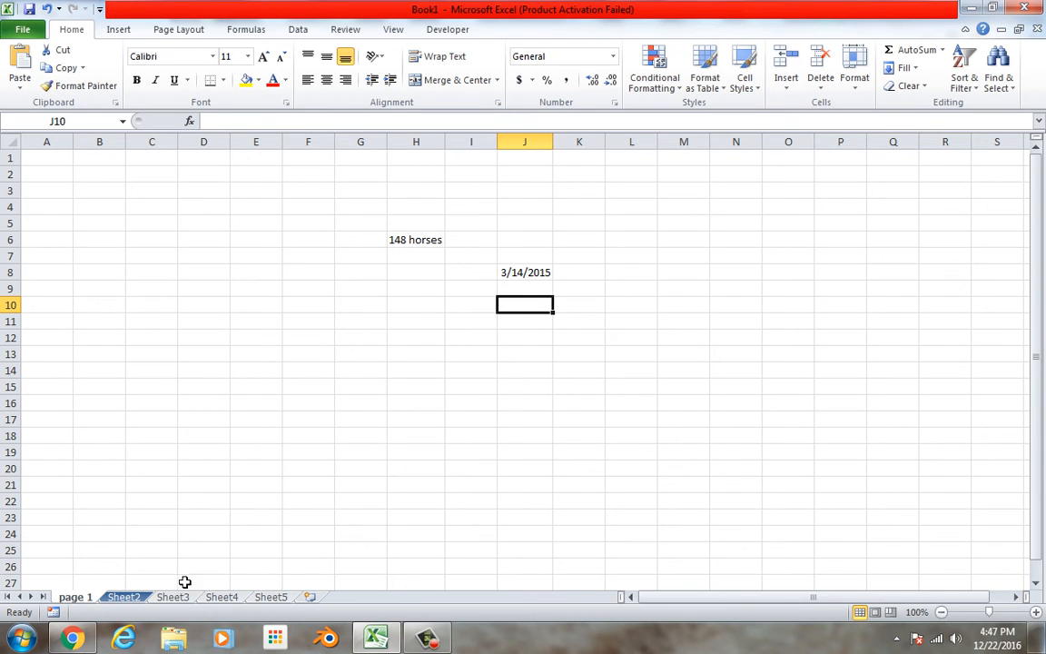
On Sheet2, fill cells F1 to F10 with 12, 23, 32, 4, 3, 23, 5, 46, 34 and 45.
click(136, 597)
click(307, 271)
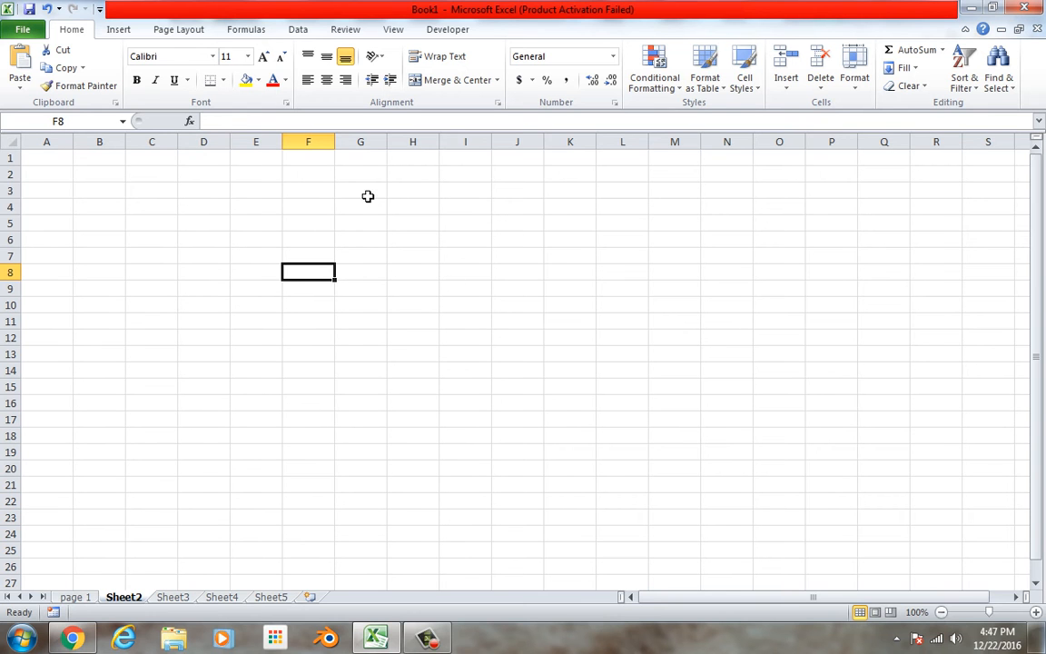
click(319, 165)
text(12)
key(Return)
text(23)
key(Return)
text(32)
key(Return)
text(4)
key(Return)
text(3)
key(Return)
text(23)
key(Return)
text(5)
key(Return)
text(46)
key(Return)
text(34)
key(Return)
text(45)
key(Return)
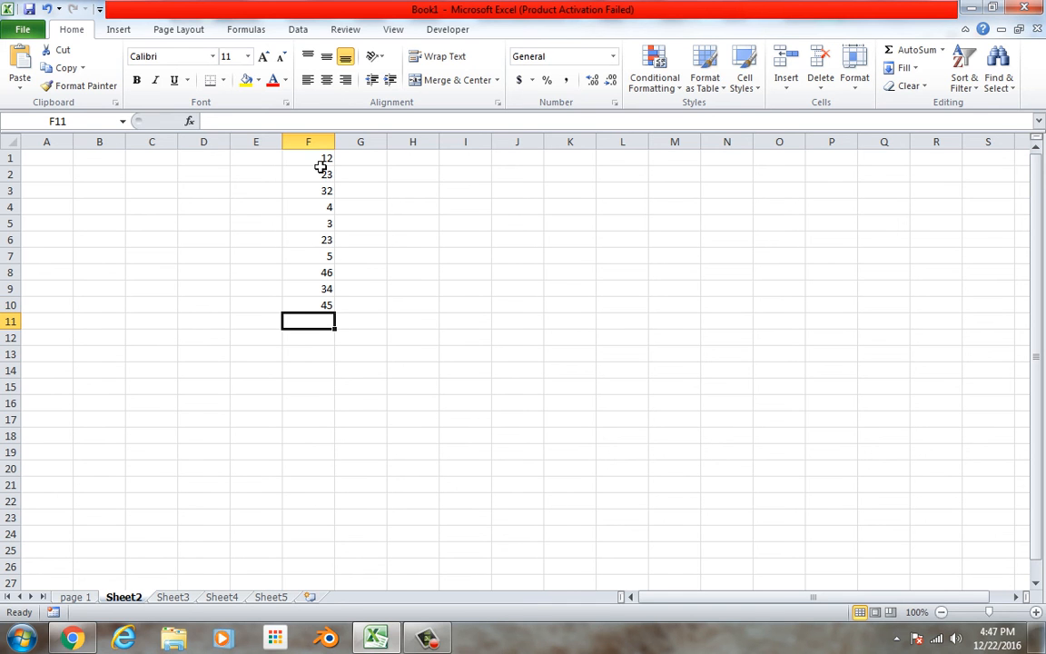
Total F1:F10 with AutoSum in F11 and again with a manually entered SUM formula in F12.
click(916, 51)
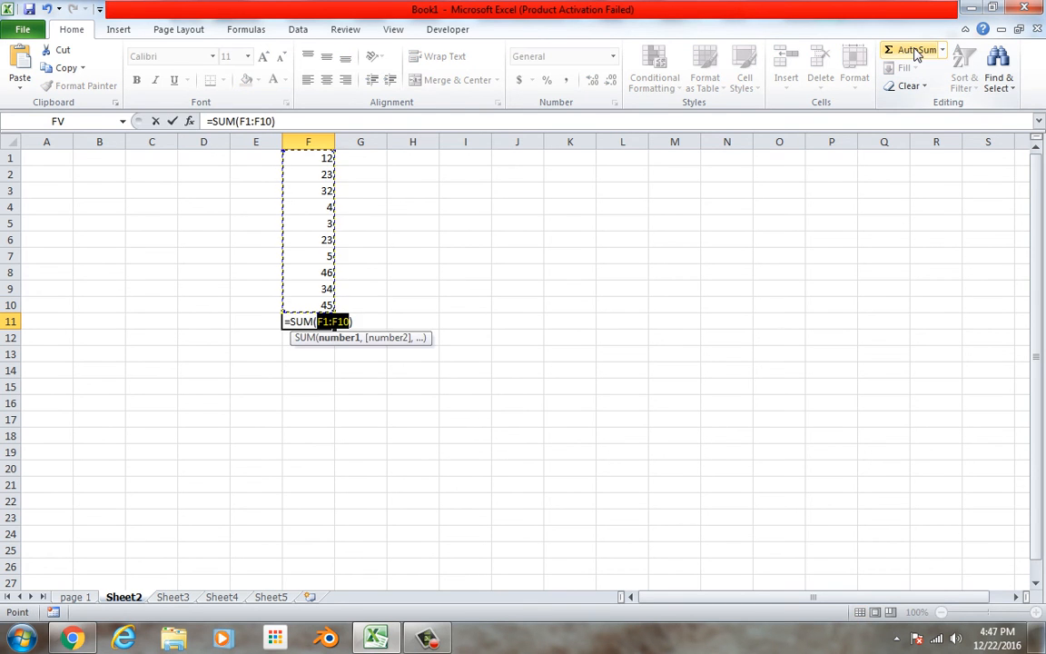
key(Return)
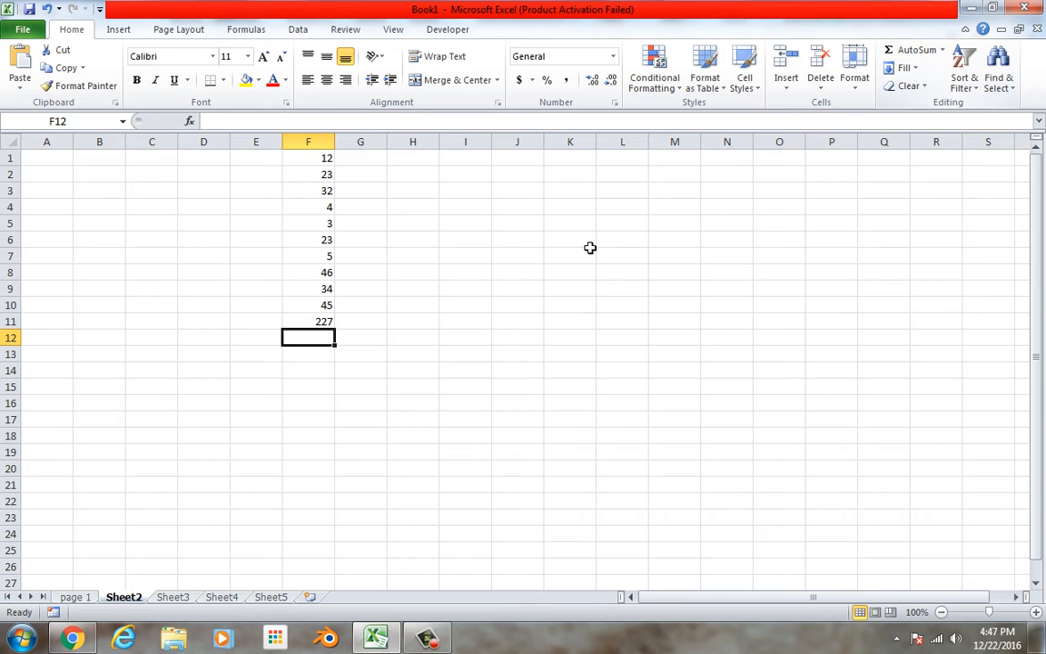
text(=)
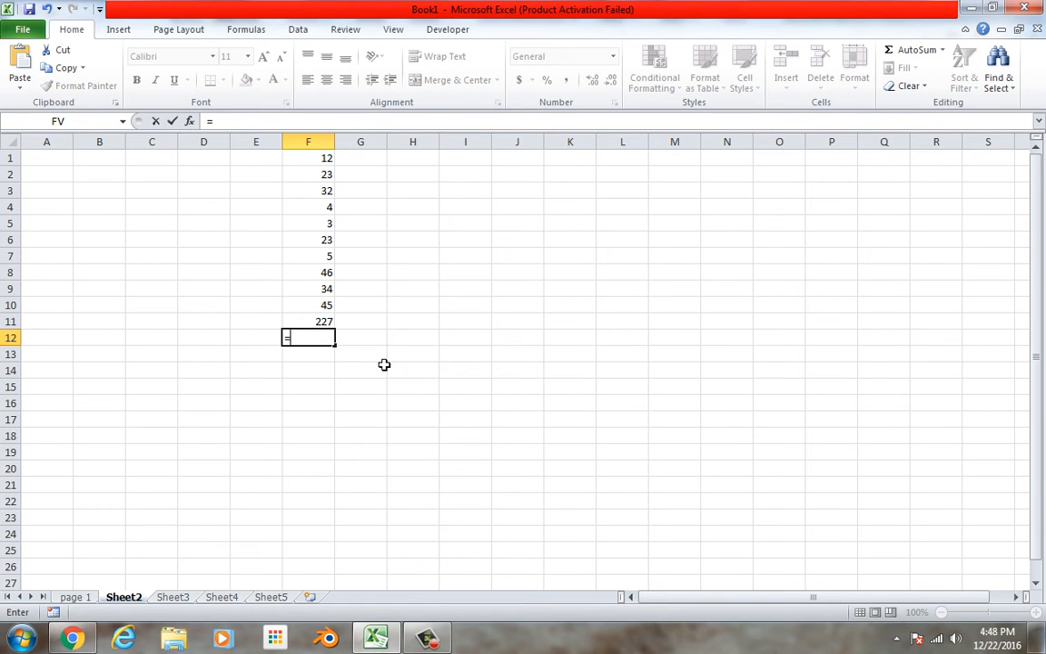
text(sum()
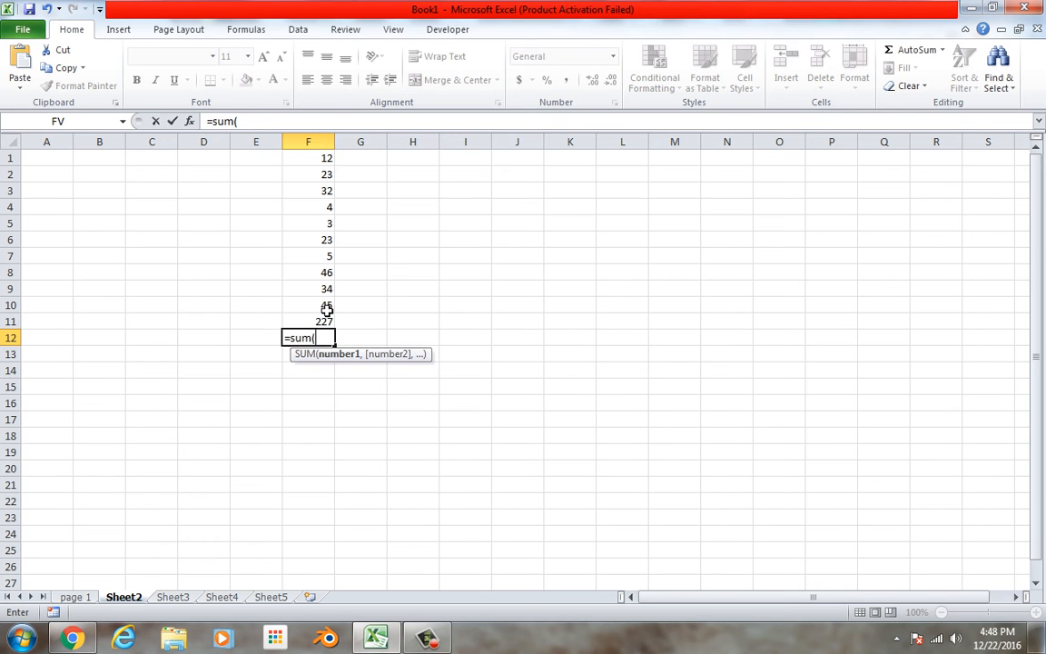
drag(327, 309, 316, 157)
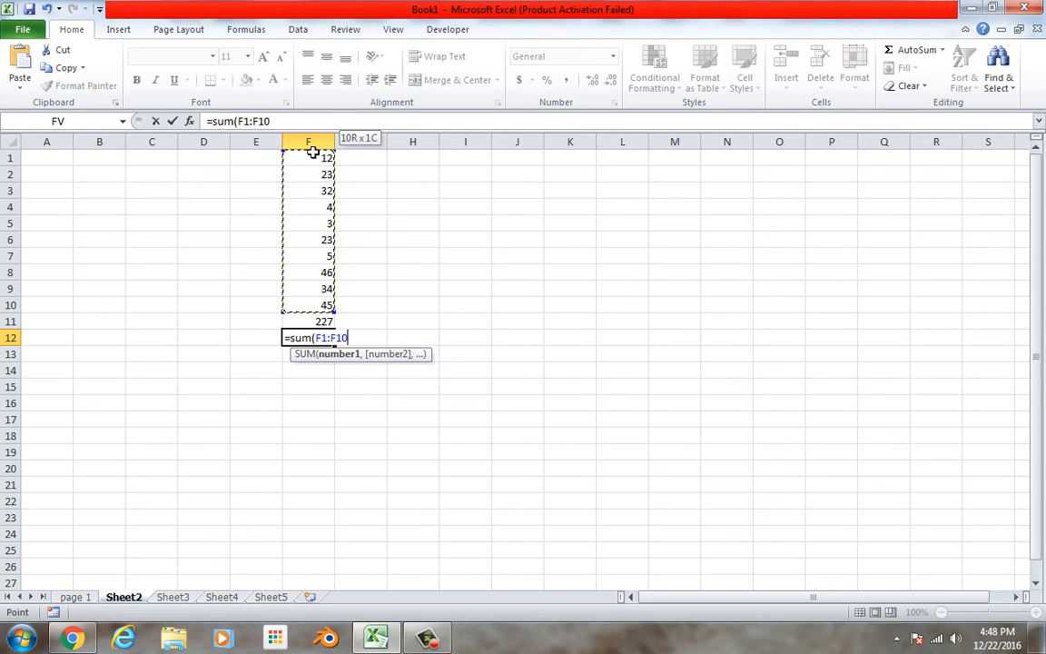
key(Return)
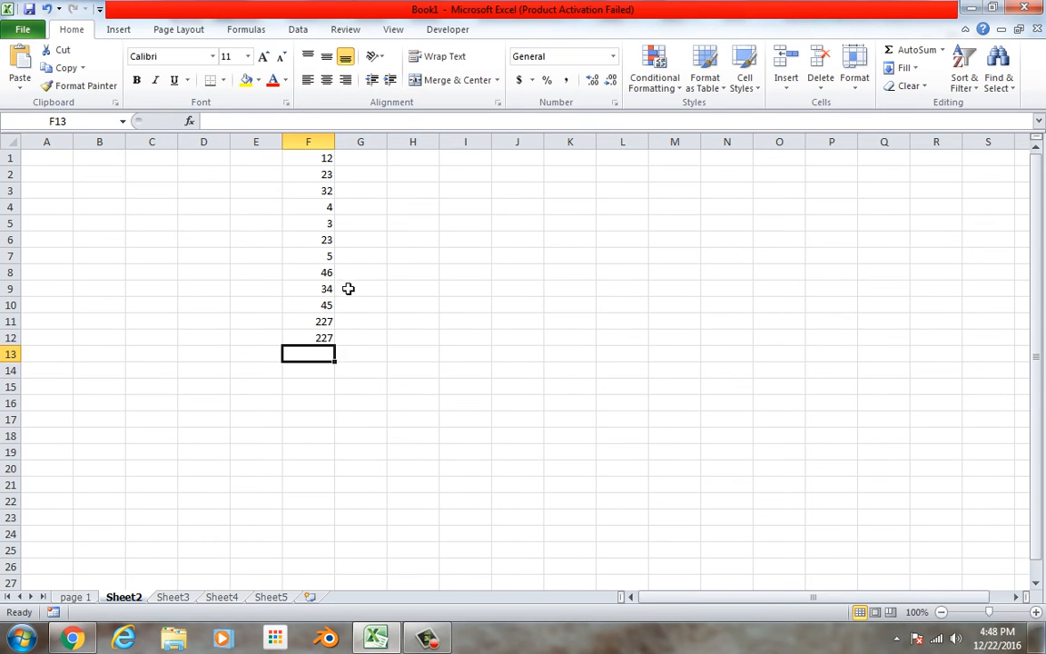
Remove the two totals from cells F11 and F12.
drag(323, 322, 334, 345)
right_click(302, 315)
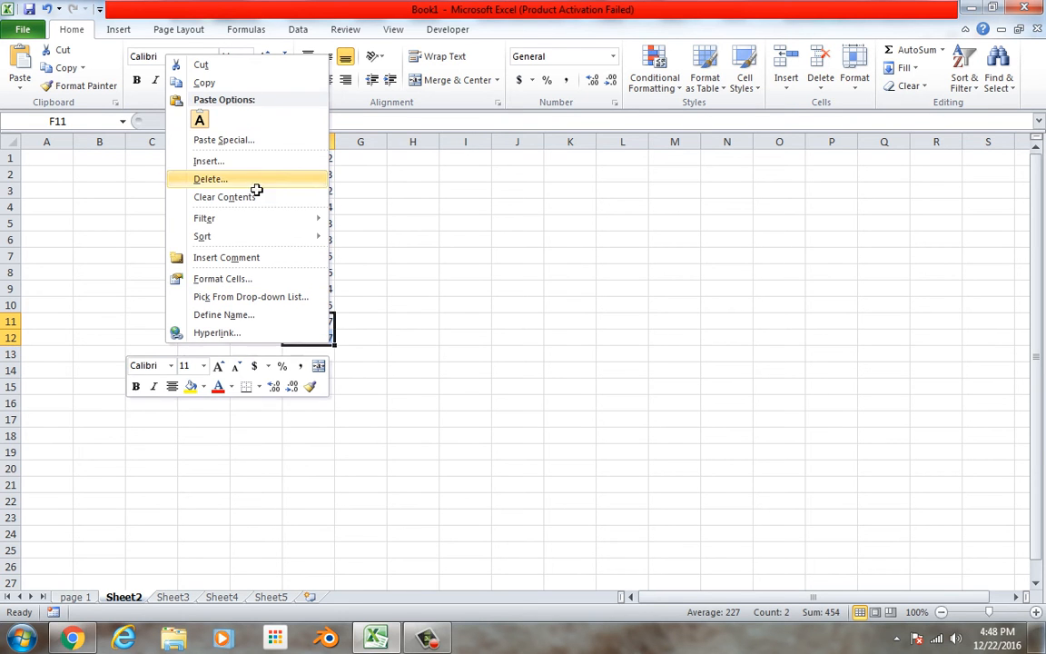
click(211, 179)
click(234, 230)
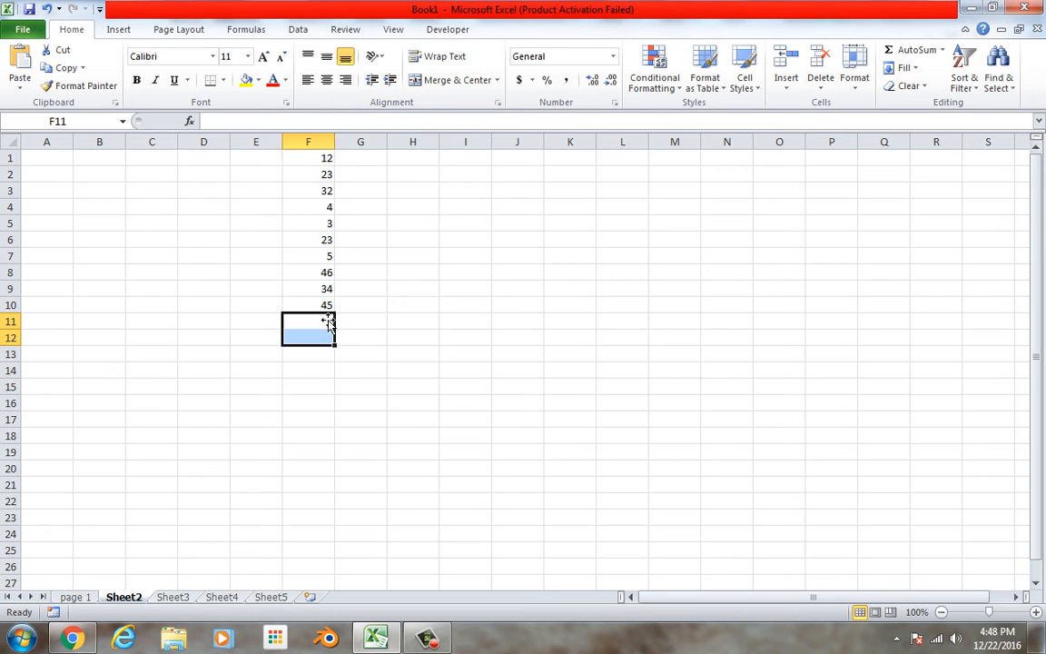
Calculate the average of F1:F10 in cell F11 with the AVERAGE function.
text(=av)
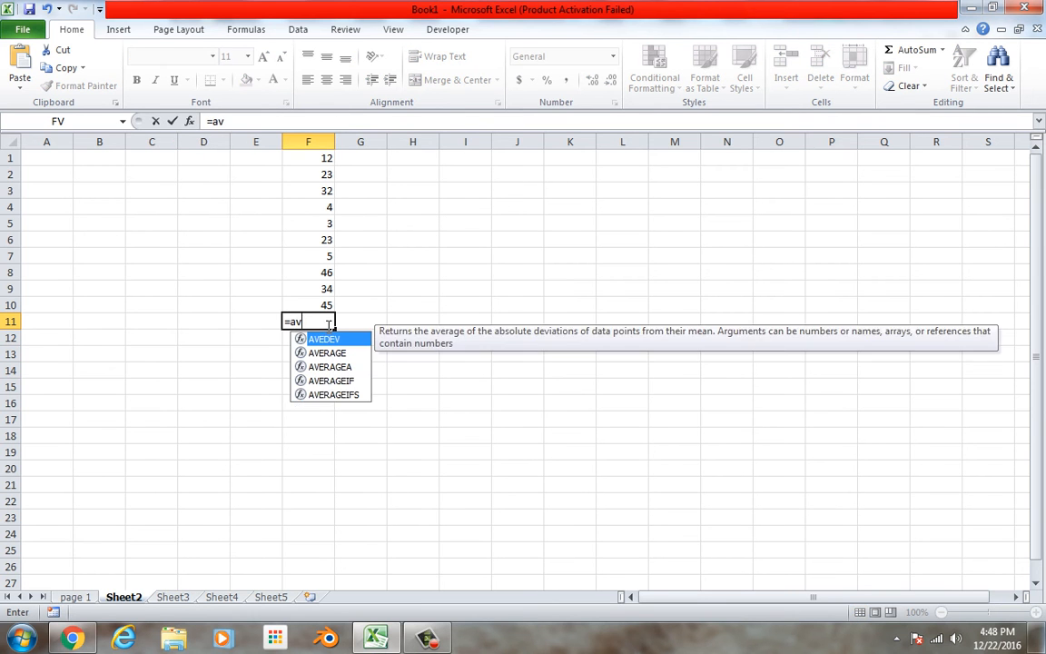
text(erage)
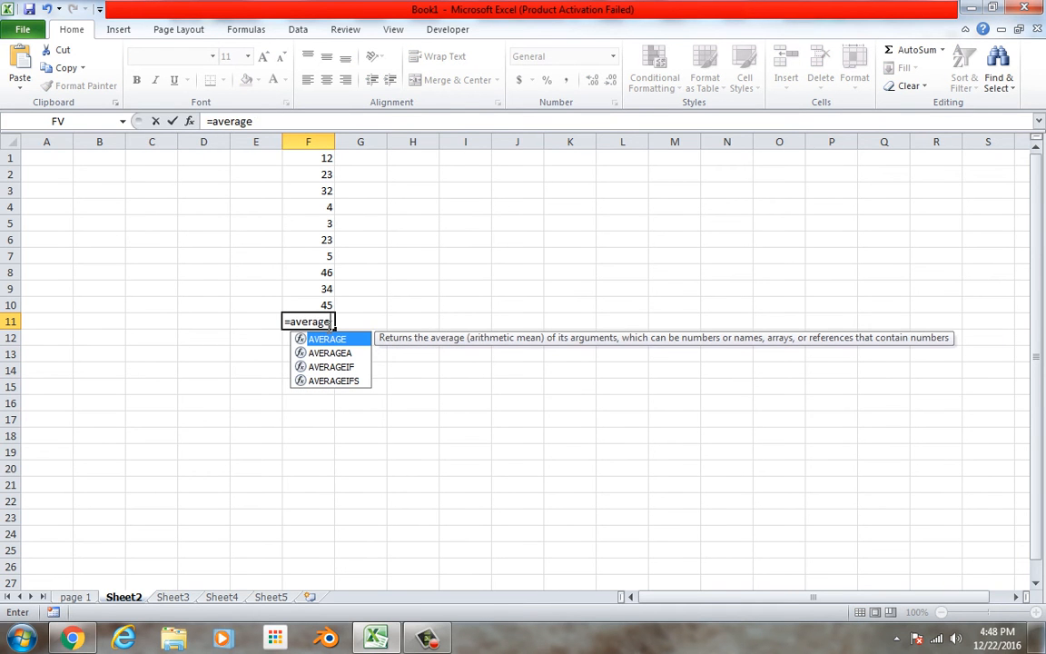
text(()
drag(327, 306, 332, 121)
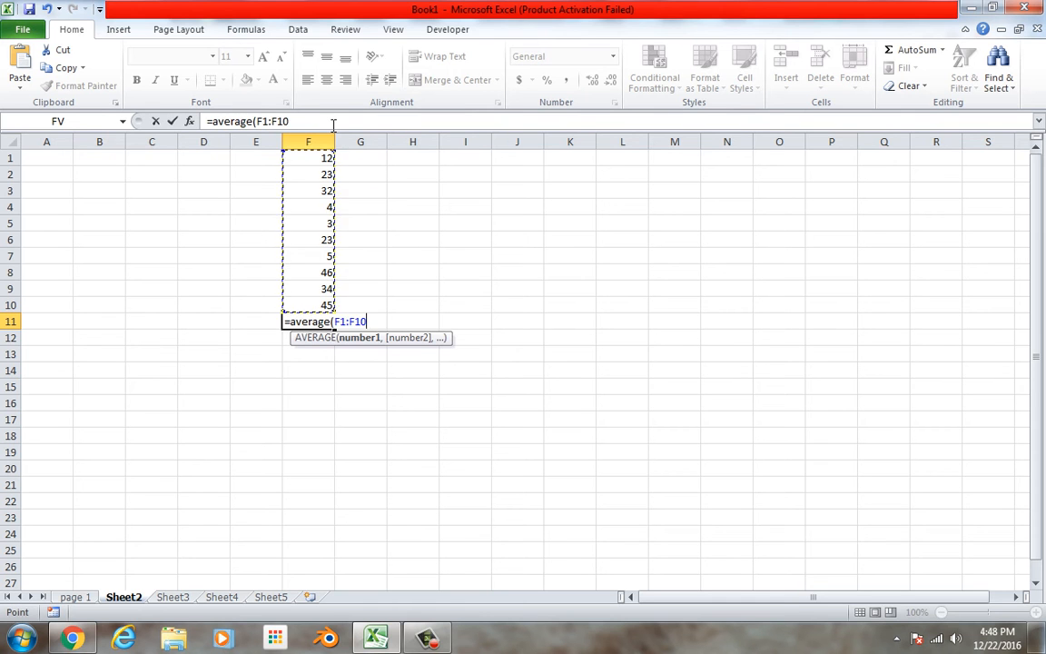
key(Return)
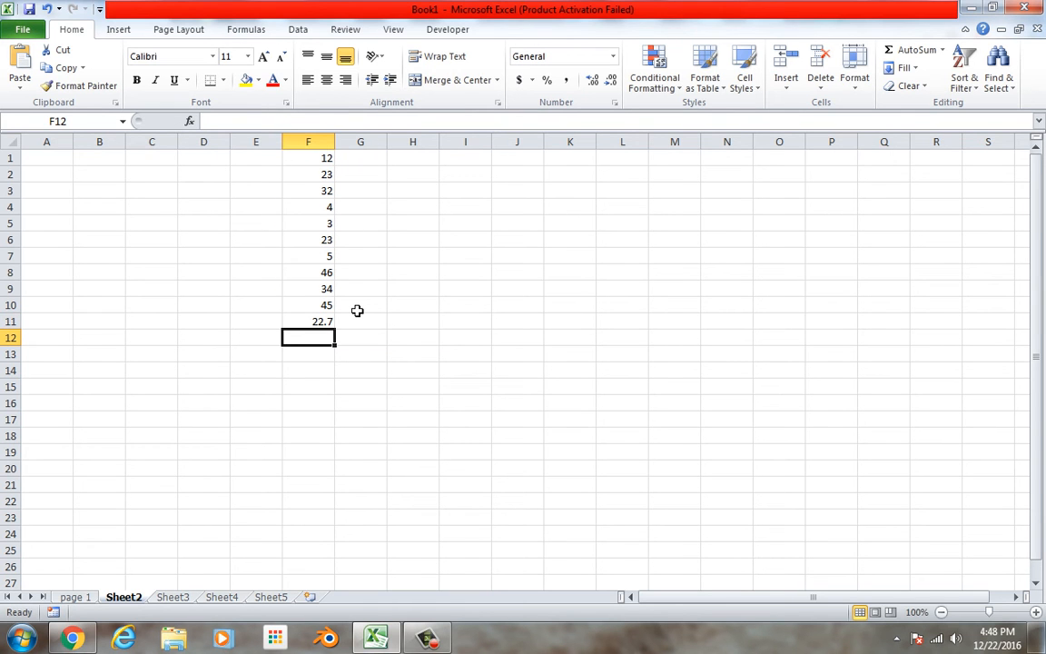
Calculate the median of F1:F10 in cell F12 with the MEDIAN function.
text(=med)
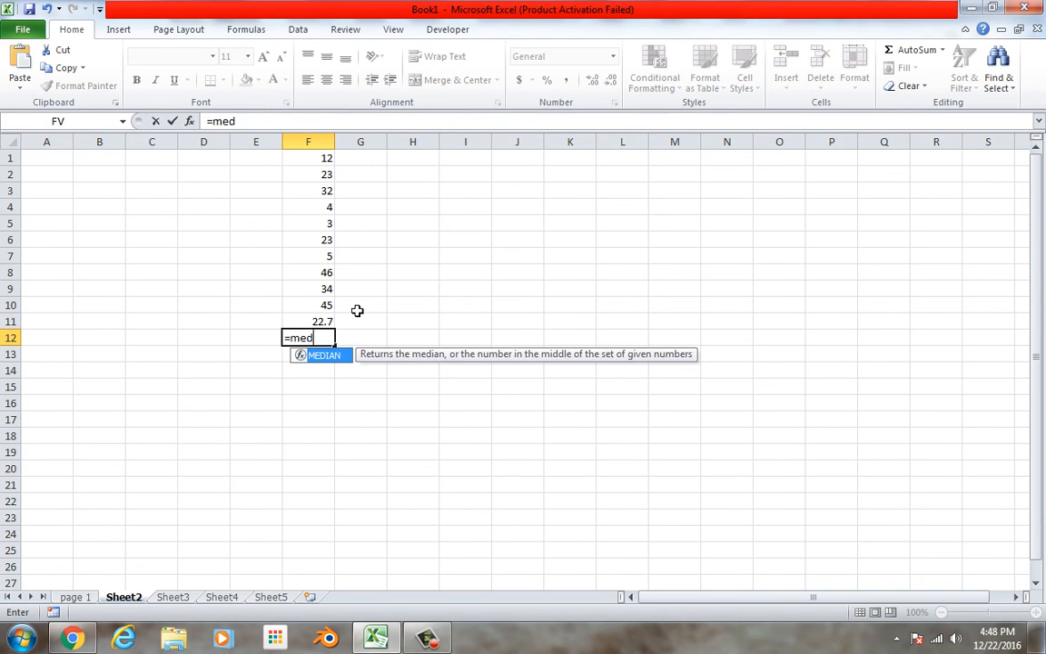
text(ian()
drag(312, 306, 319, 9)
key(Return)
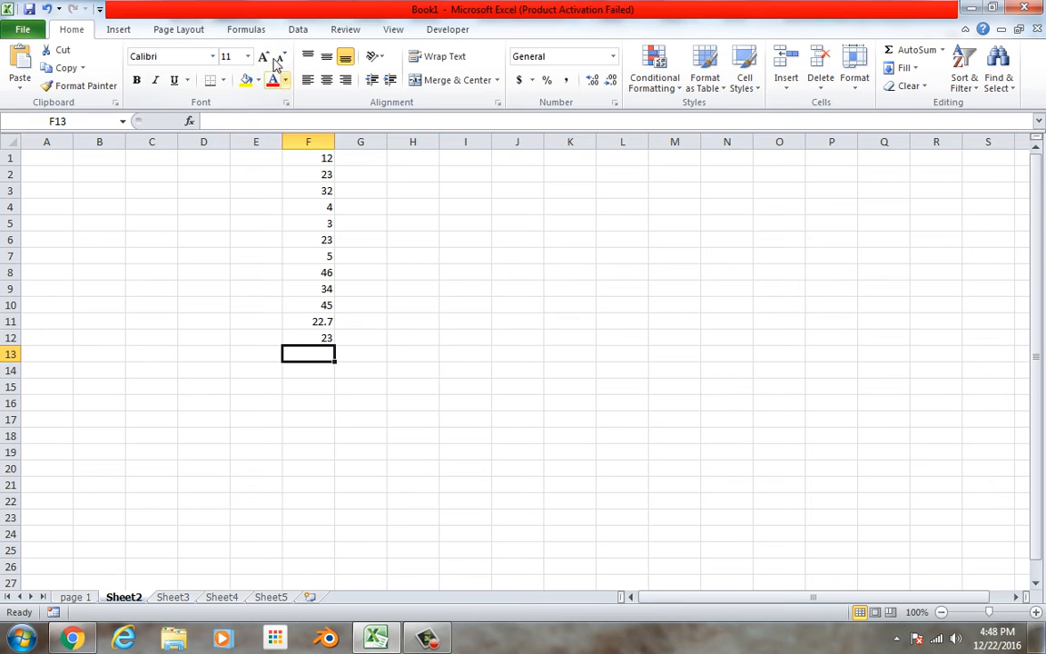
Examine the function library's recently used, Math & Trig, Engineering and Compatibility functions.
click(262, 33)
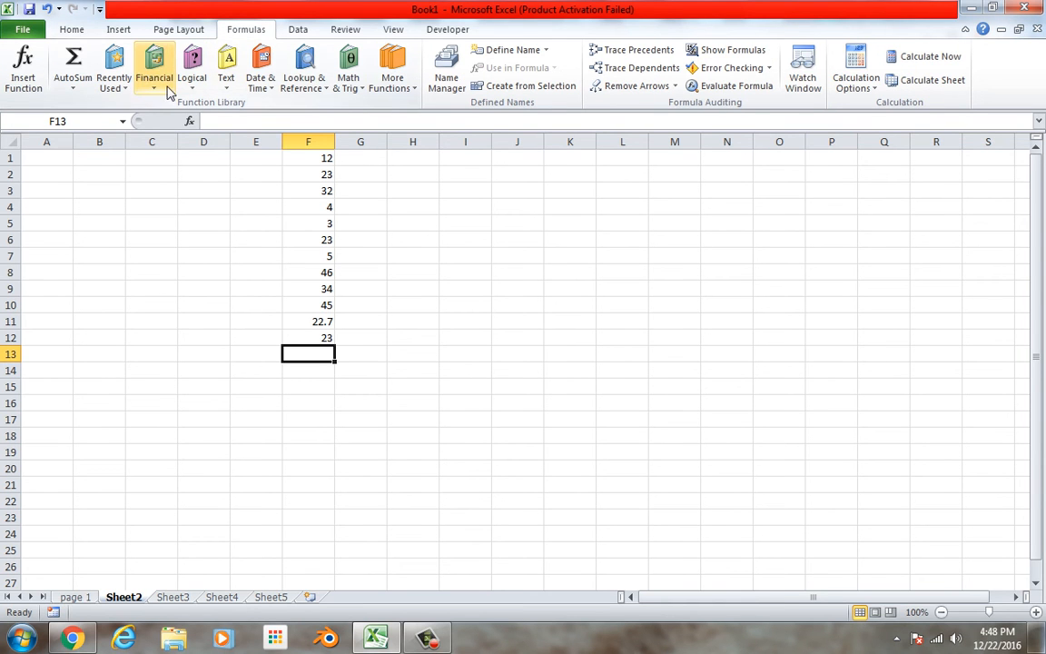
click(121, 87)
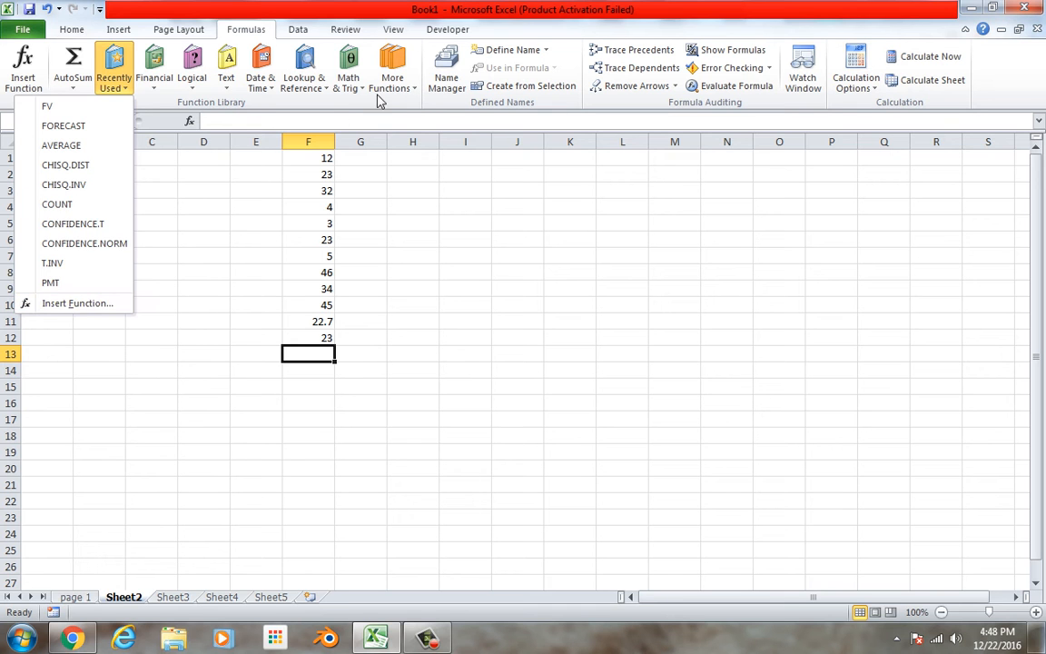
click(348, 84)
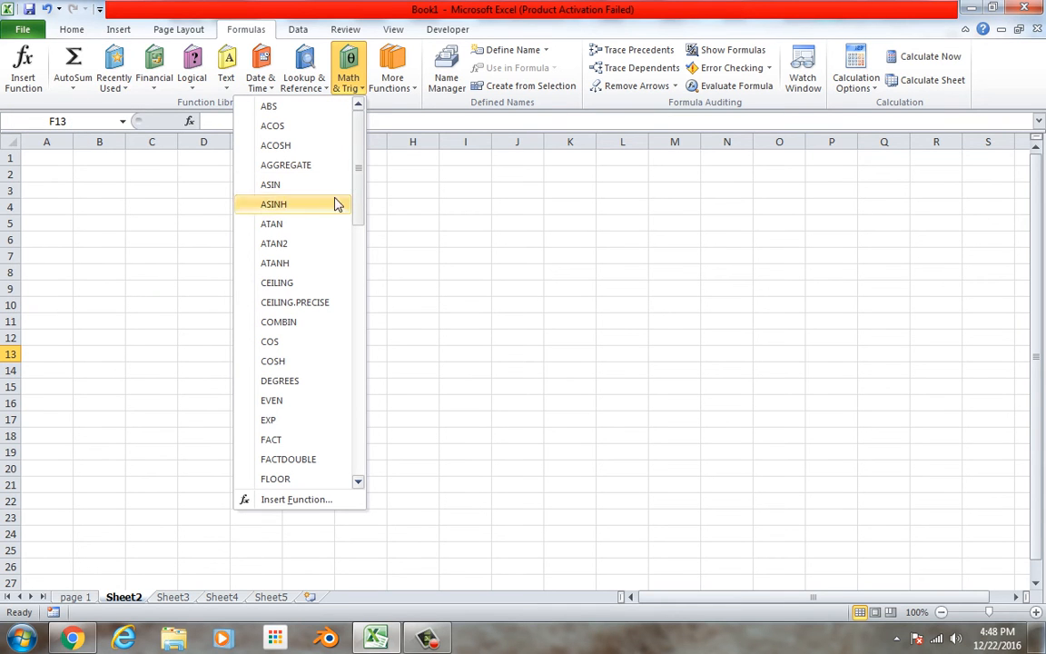
drag(361, 204, 393, 119)
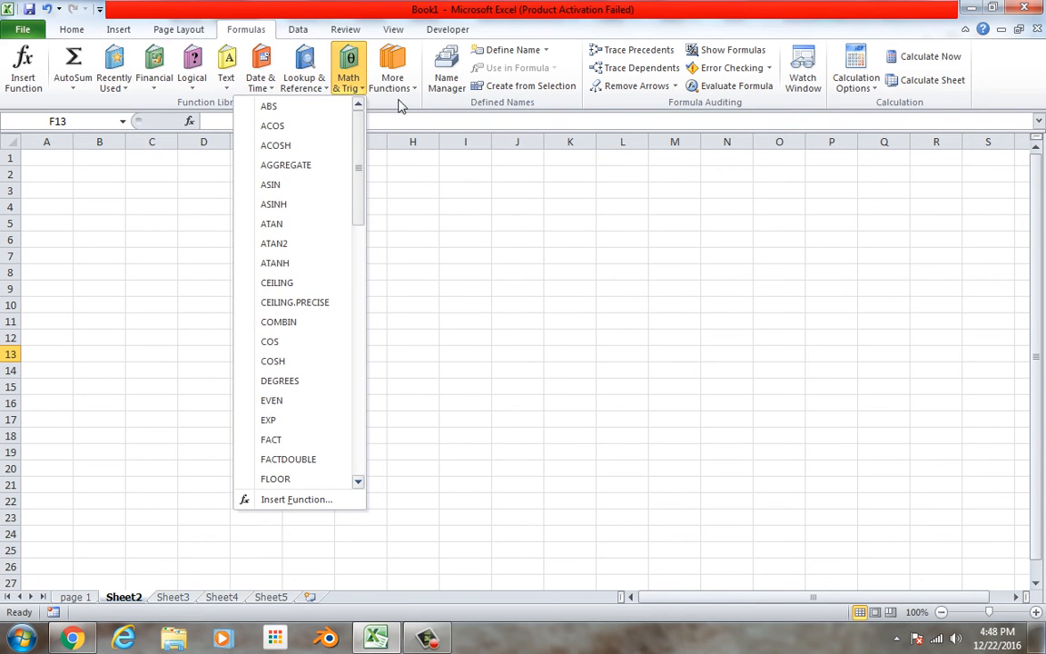
click(392, 80)
mouse_move(406, 114)
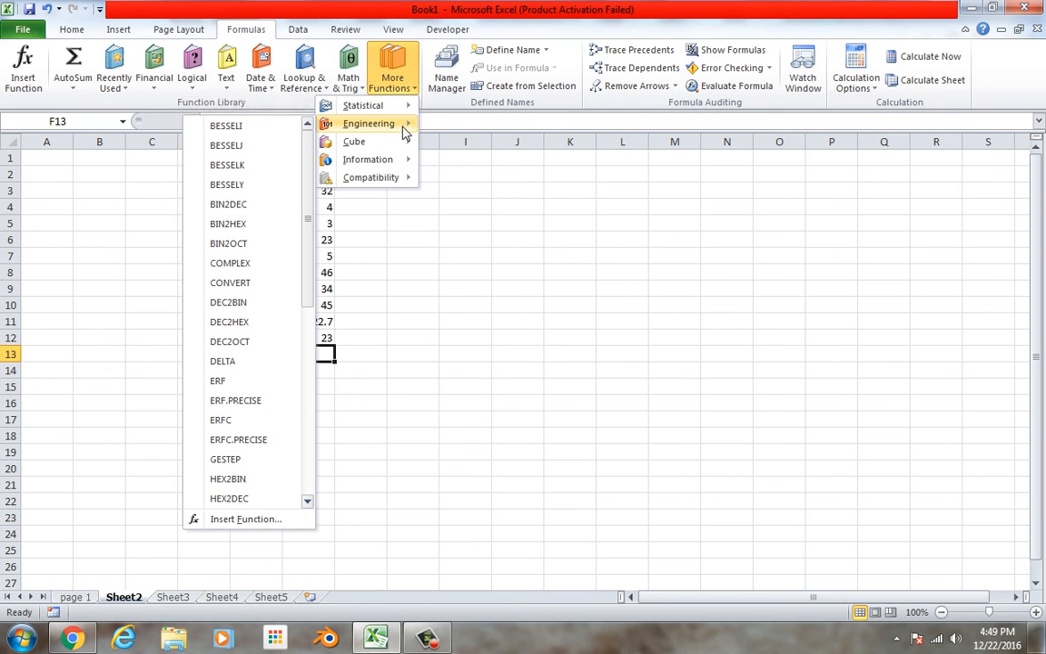
mouse_move(402, 145)
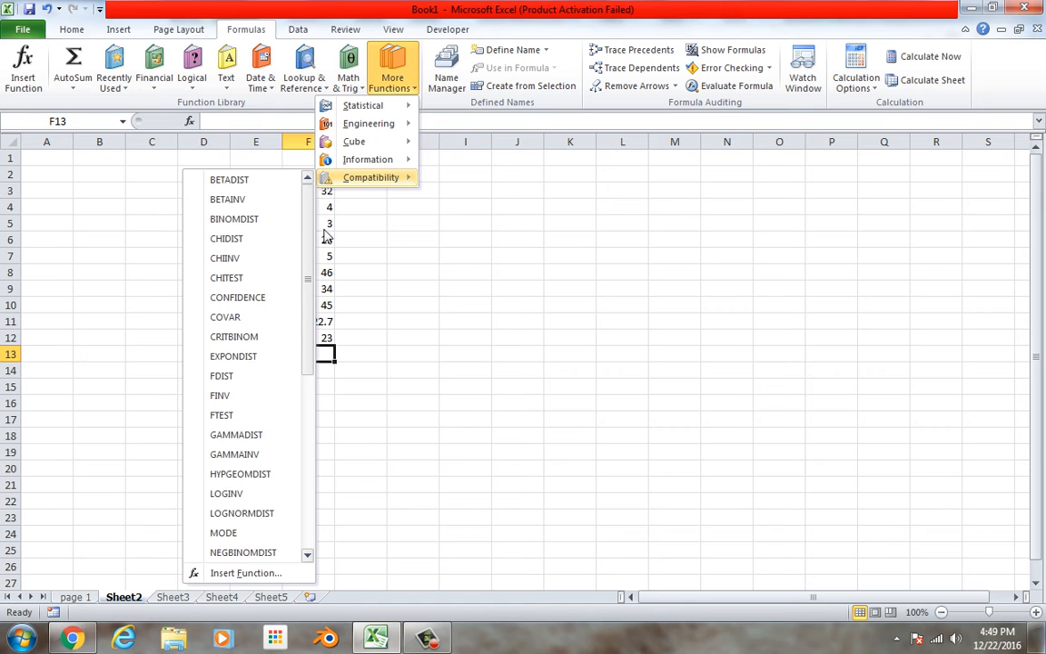
drag(303, 240, 313, 334)
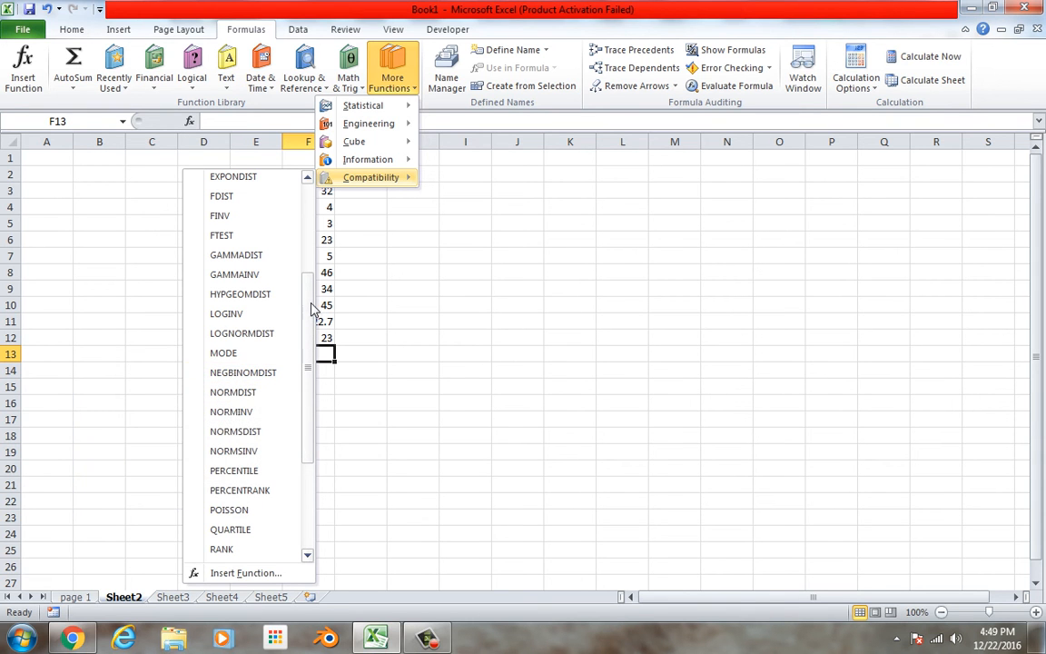
drag(312, 309, 311, 205)
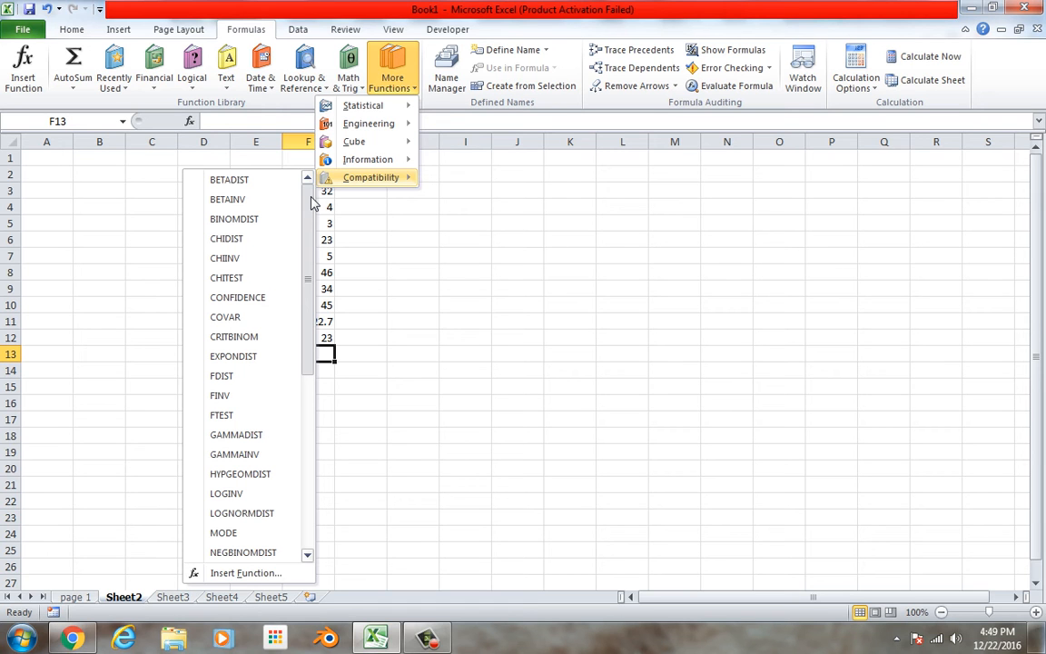
click(486, 372)
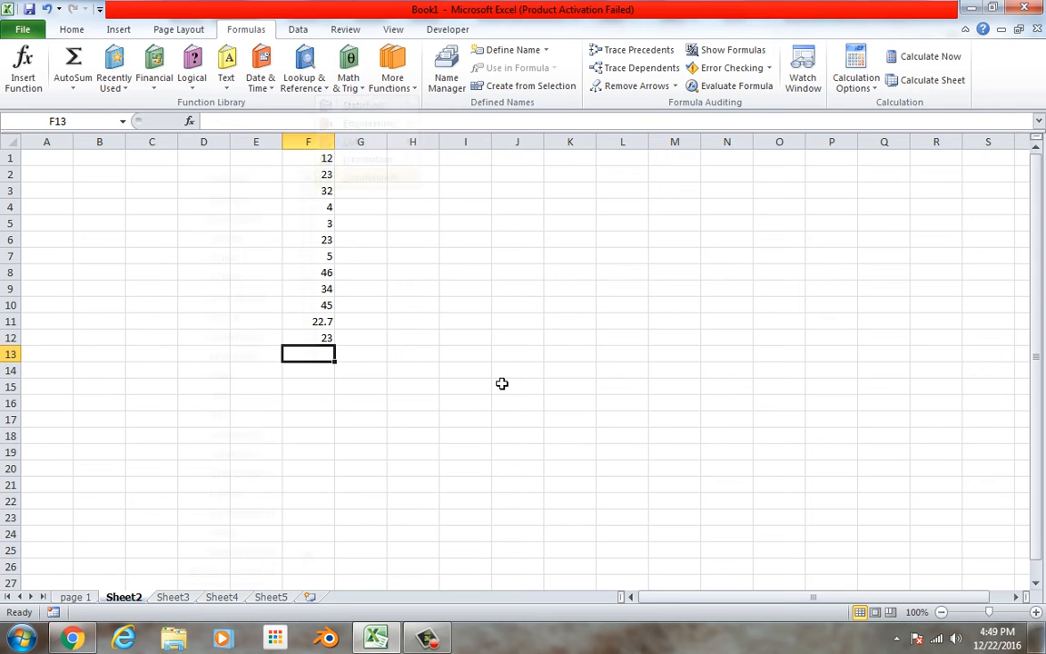
Examine the available Lookup & Reference, Date & Time, Text and Logical functions.
click(322, 95)
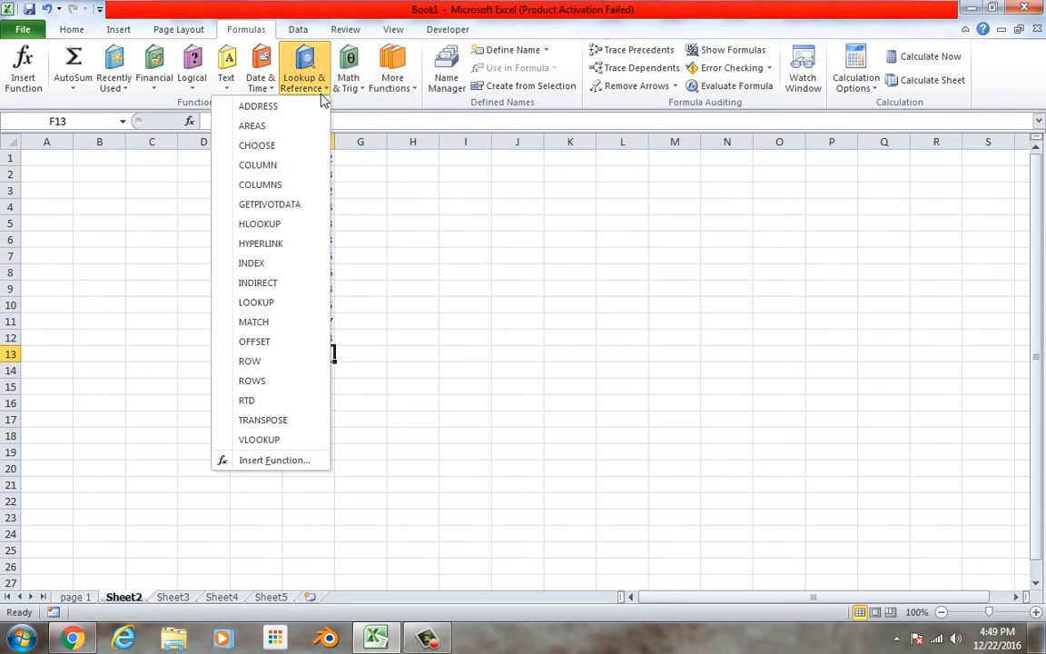
click(409, 218)
click(271, 95)
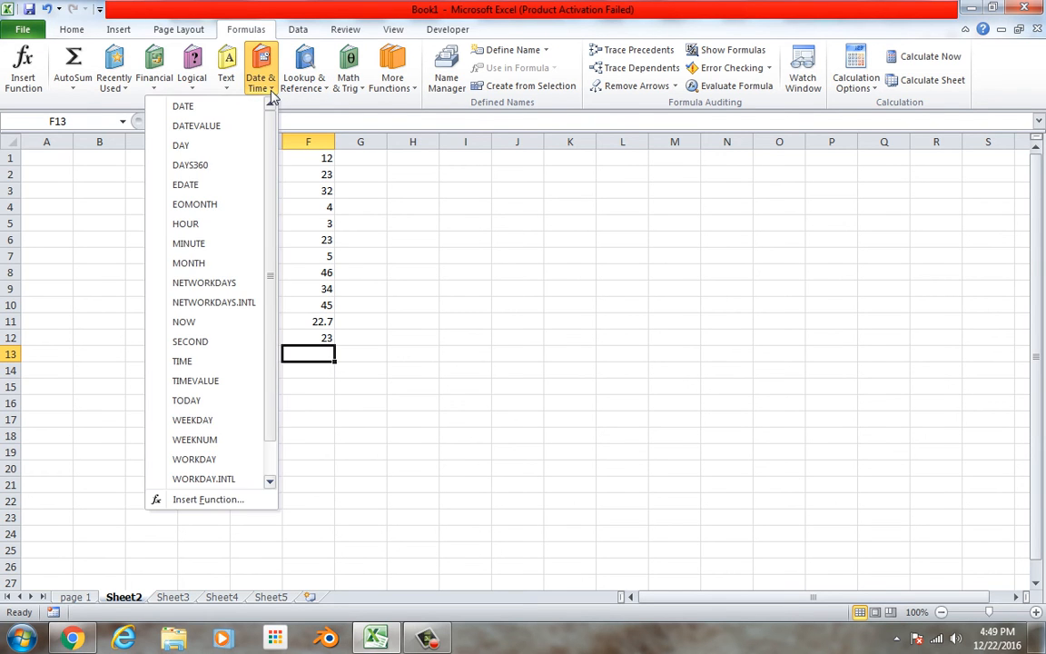
click(270, 96)
click(237, 90)
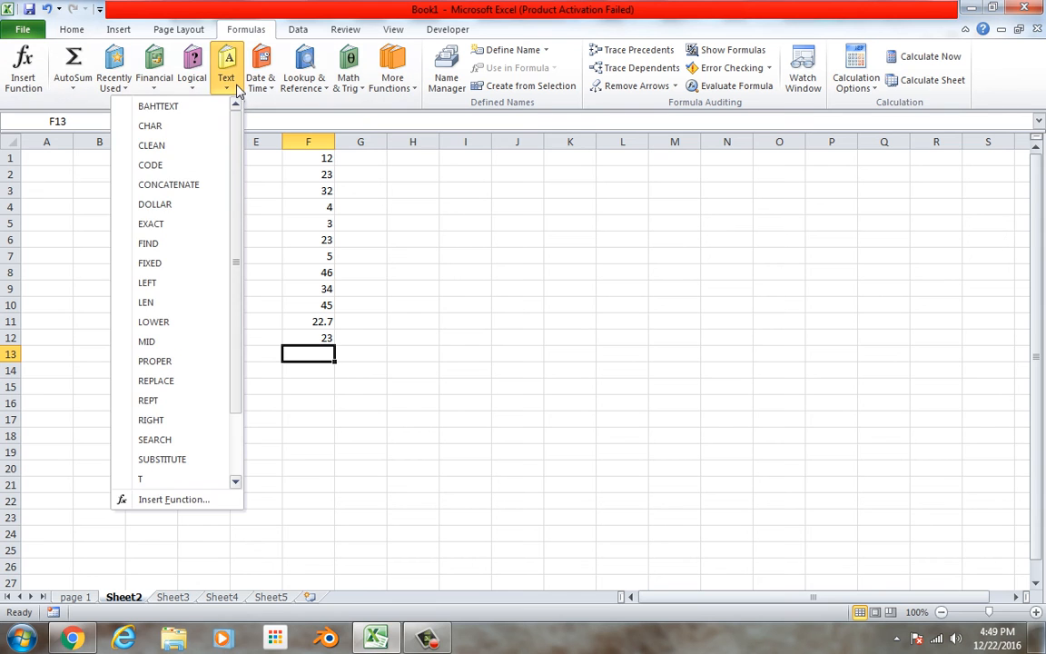
click(237, 90)
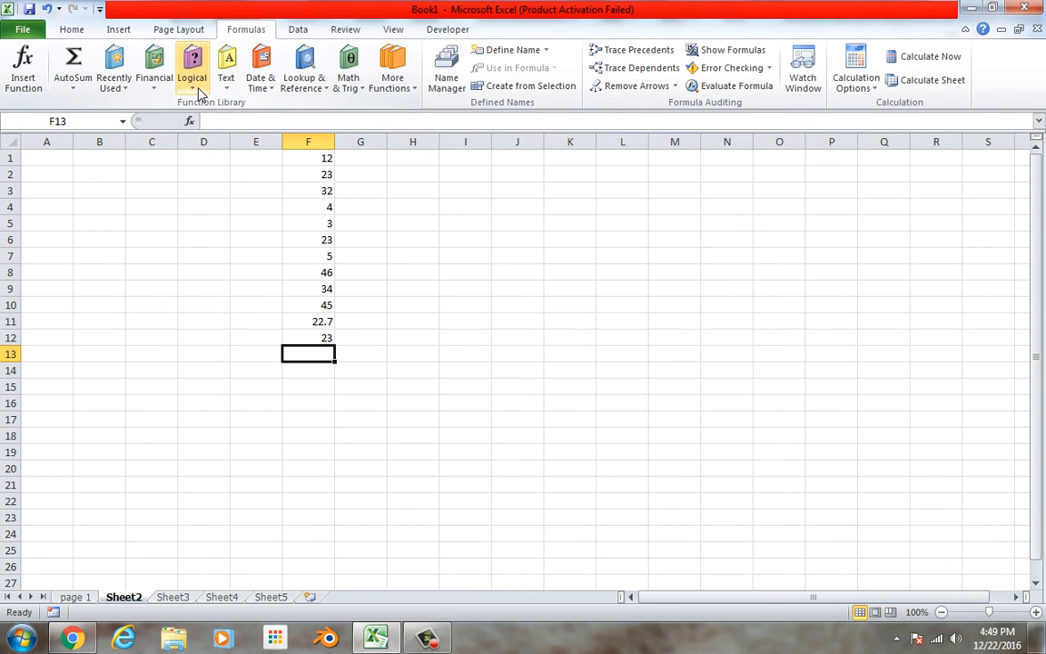
click(200, 94)
click(199, 94)
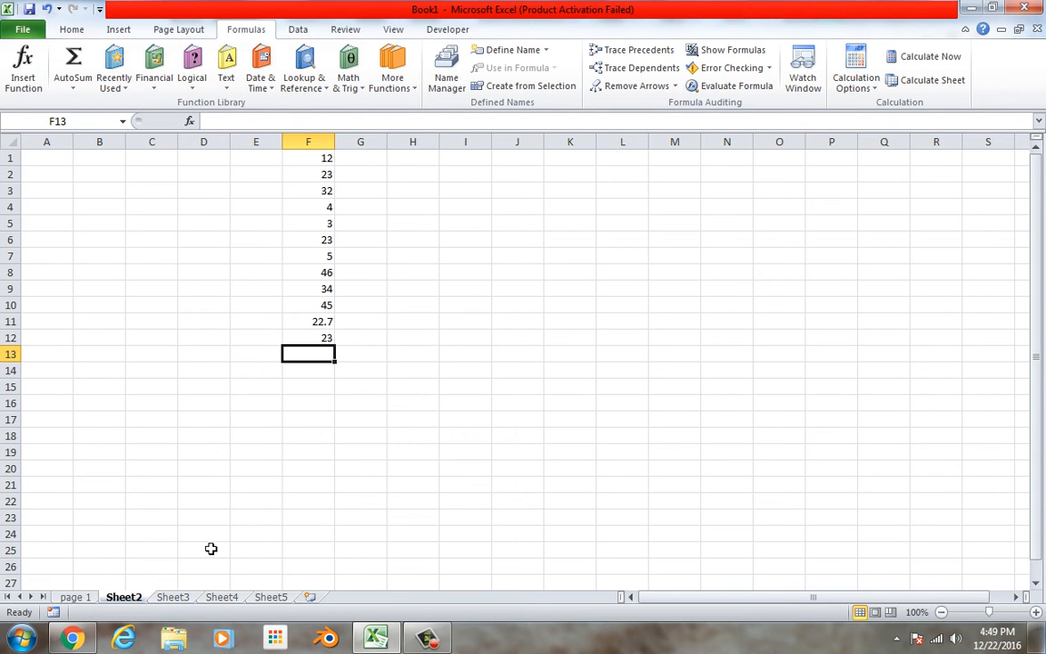
Switch to Sheet3 and enter 123 in cell C1.
click(181, 597)
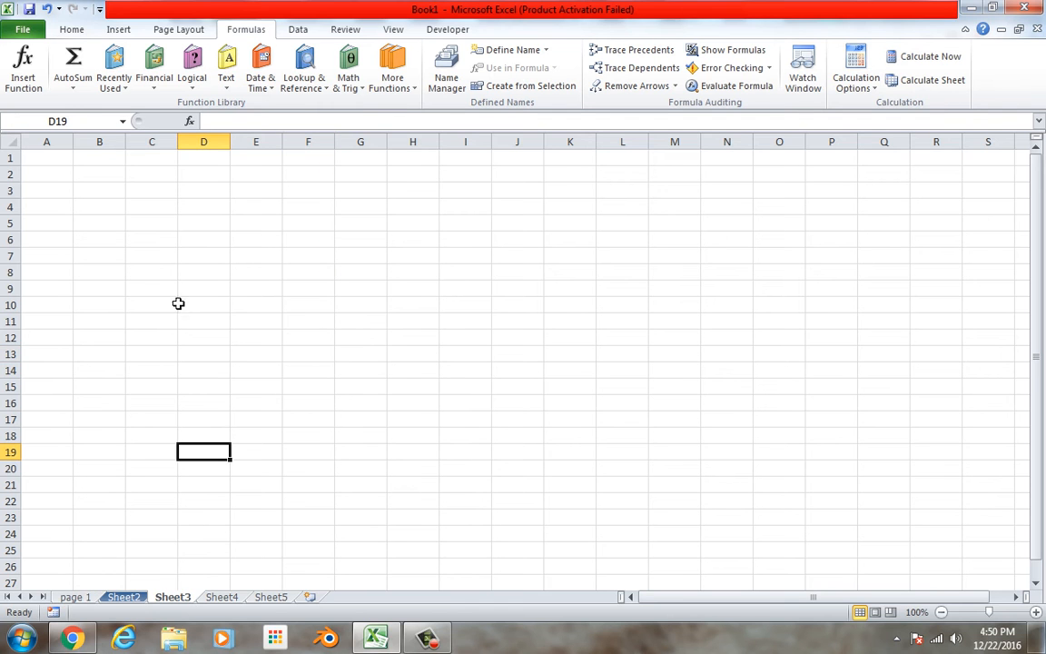
click(66, 158)
click(91, 165)
click(162, 196)
click(144, 157)
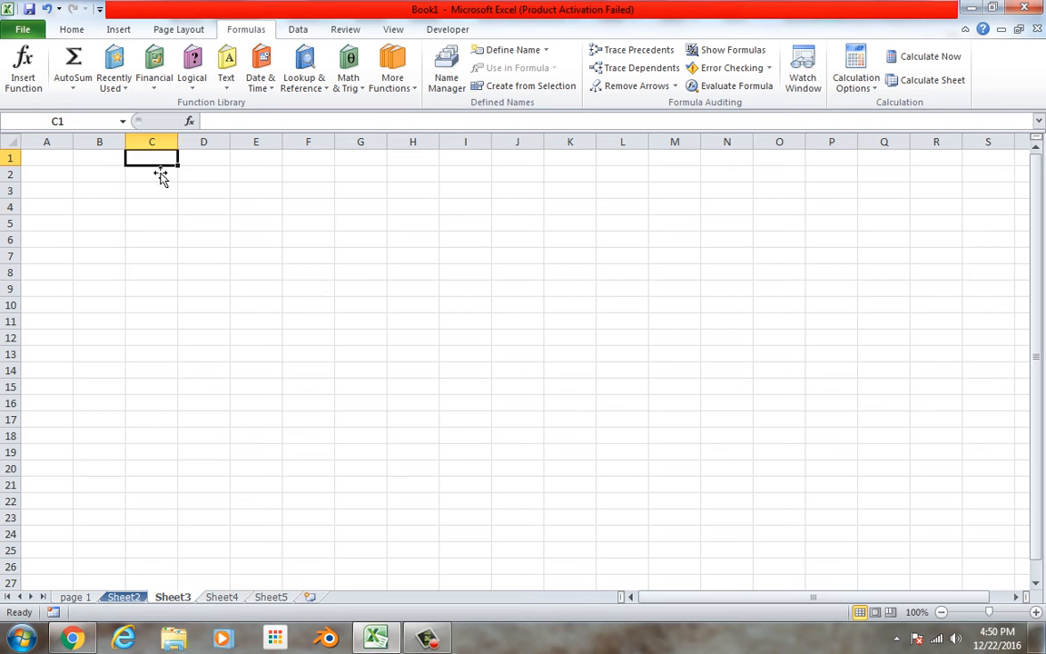
text(123)
key(Return)
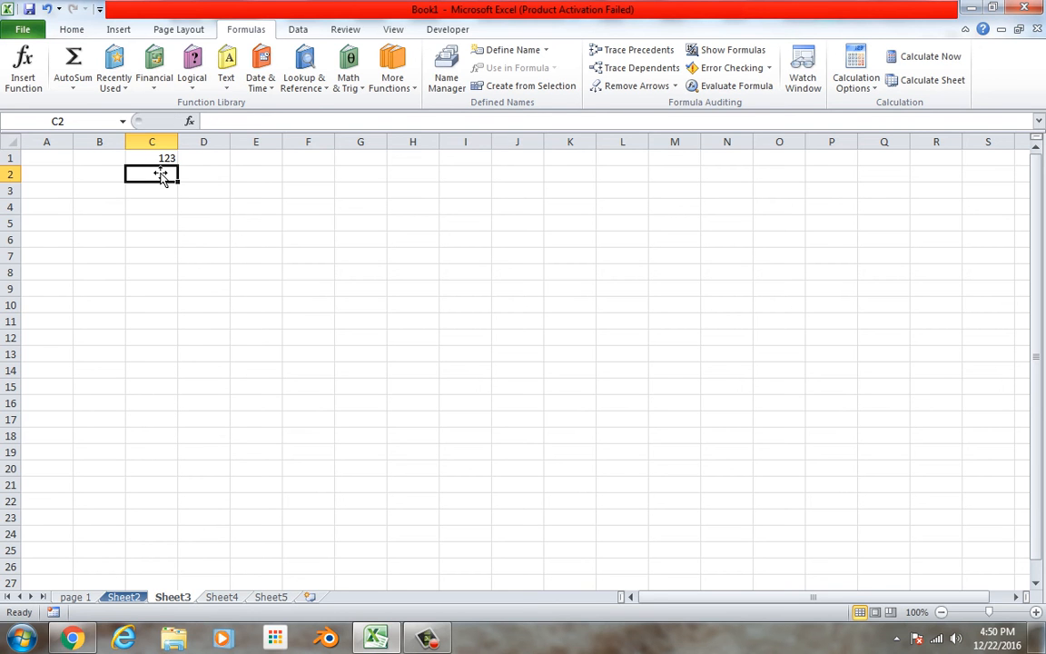
Apply the dollar Accounting number format to cell C1.
click(160, 160)
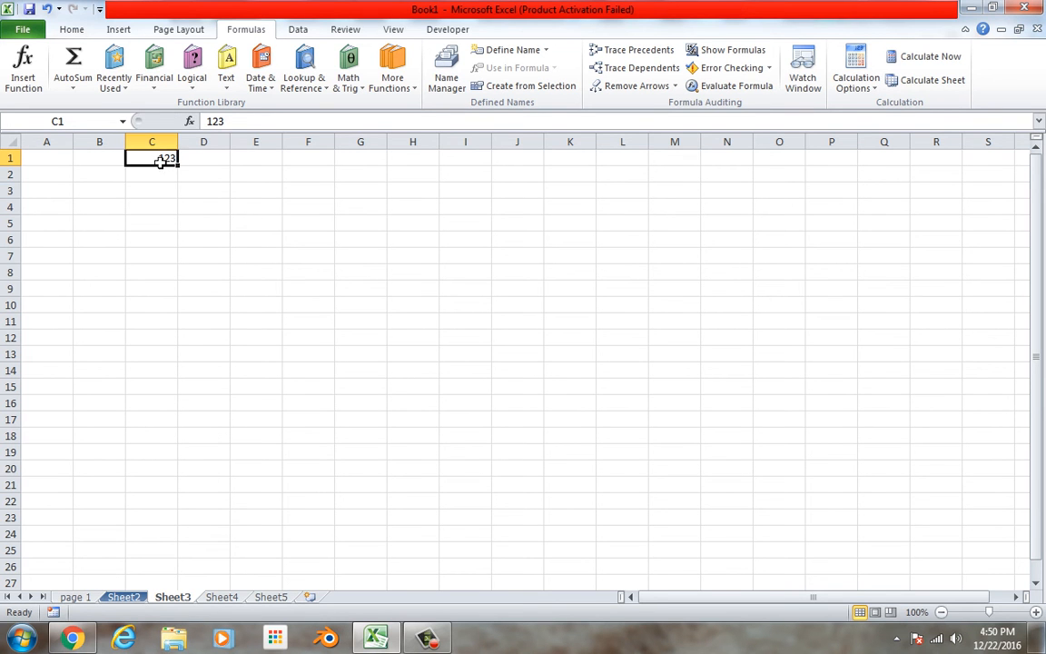
click(72, 30)
click(521, 85)
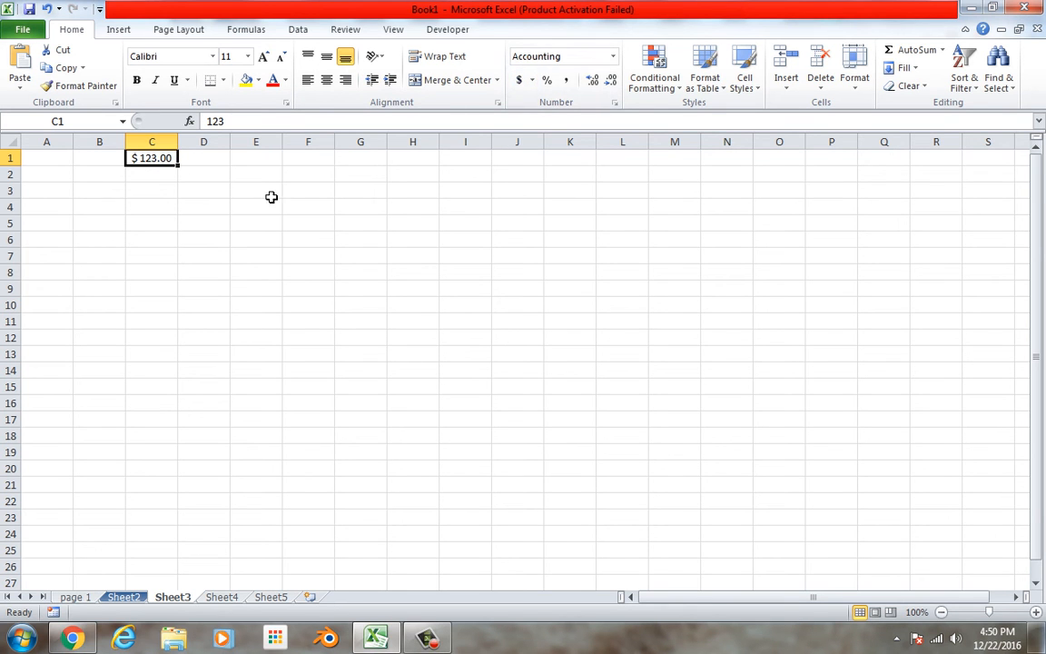
Enter .05 in cell I2 and format the cell as a percentage.
click(488, 175)
key(alt)
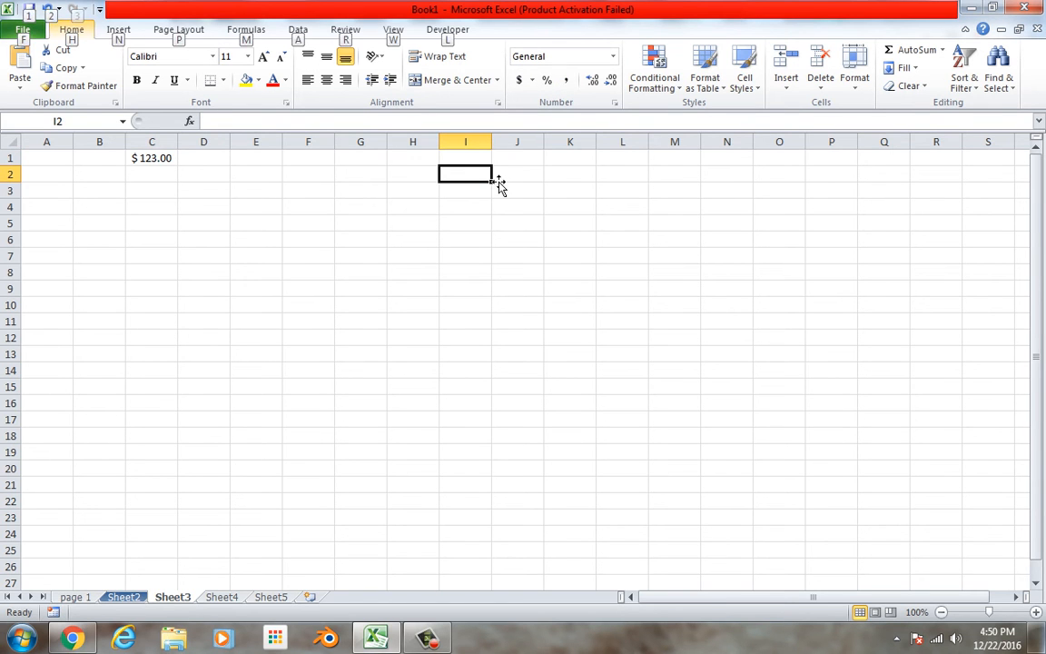
key(alt)
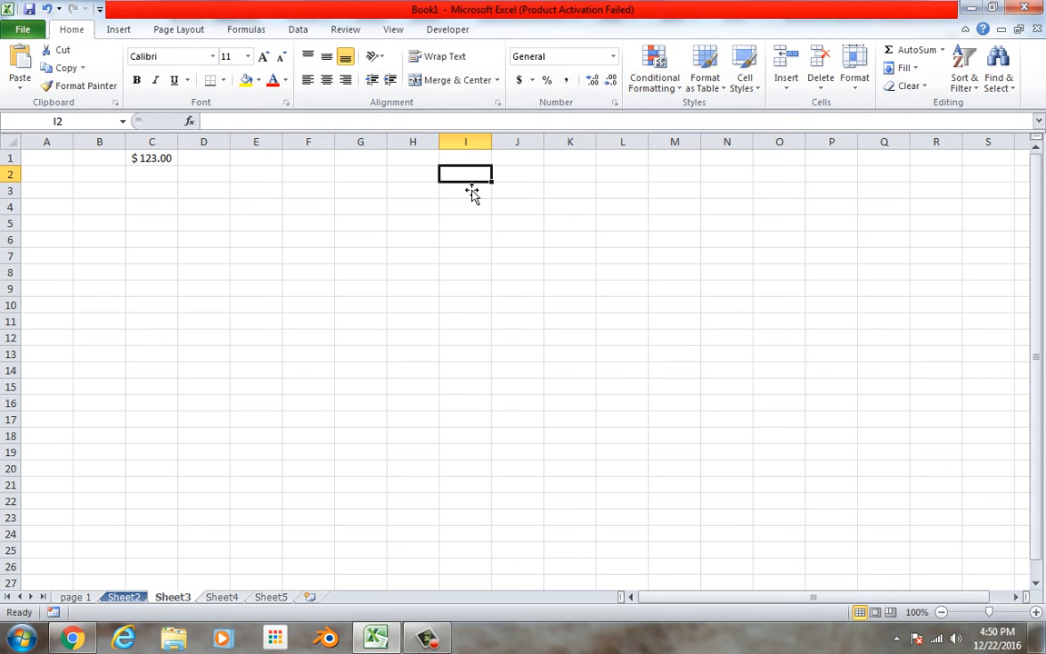
text(.0)
text(tr5)
text(5)
key(ctrl+Return)
click(547, 81)
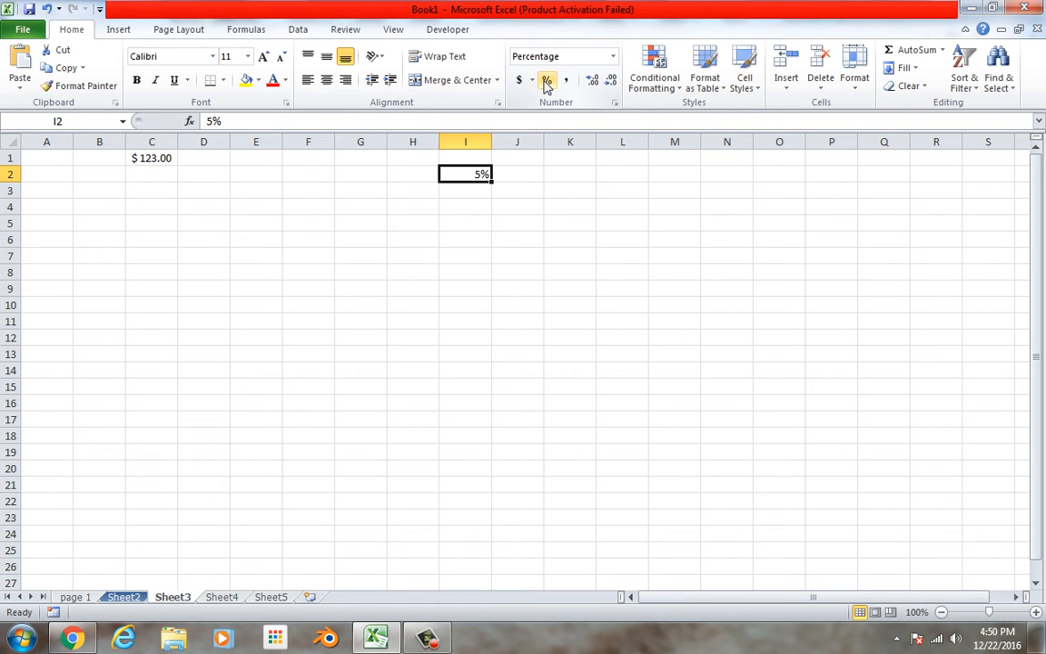
Replace the percentage in cell I2 with .051.
double_click(485, 178)
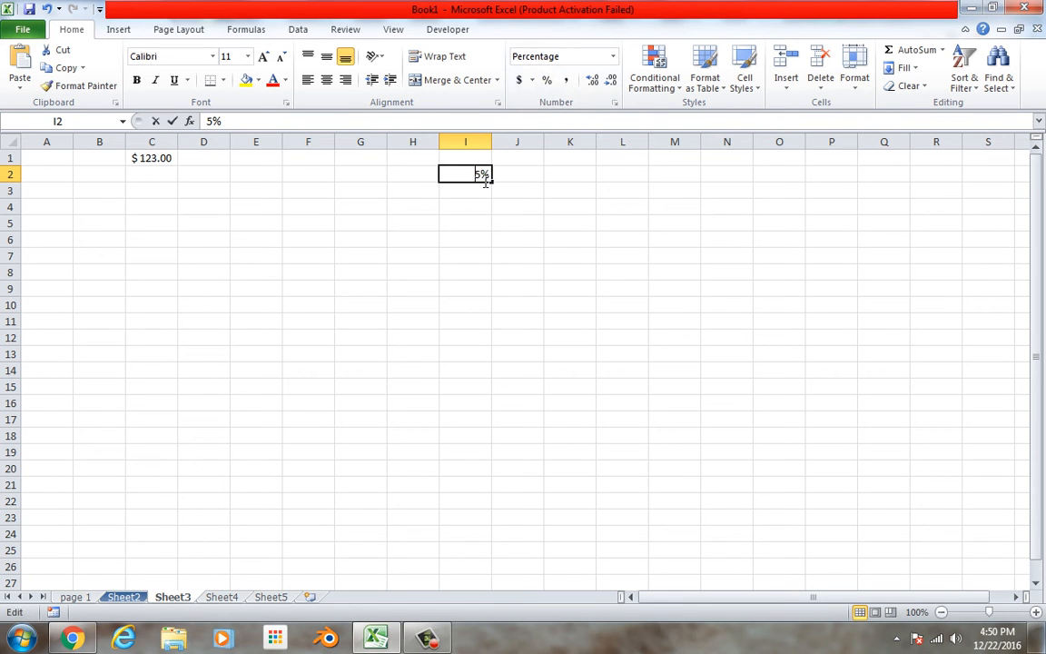
key(BackSpace)
key(BackSpace)
text(.0)
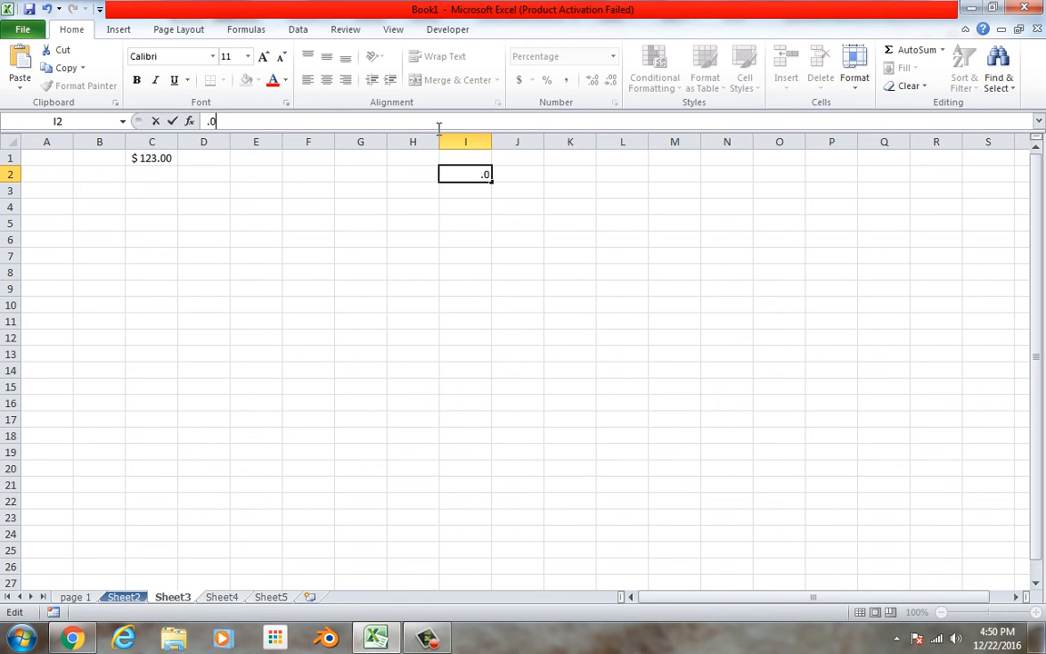
text(51)
key(Return)
Increase the number of decimals displayed in cell I2 to three places.
click(481, 175)
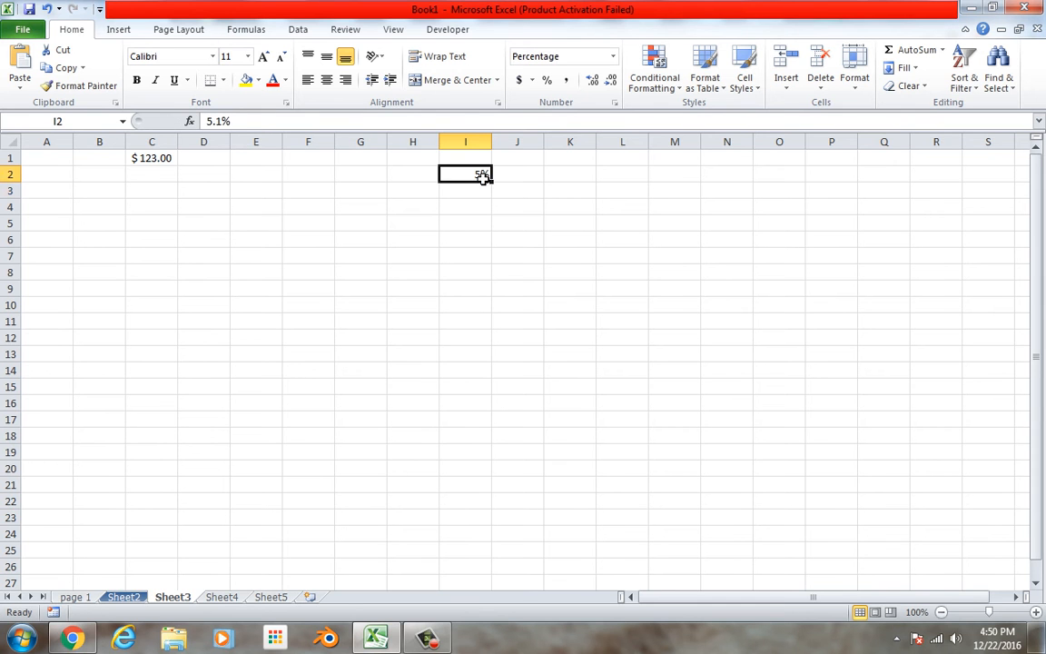
click(592, 82)
click(591, 82)
click(592, 82)
Select cell F4 and widen column F to about five times the standard column width.
click(297, 205)
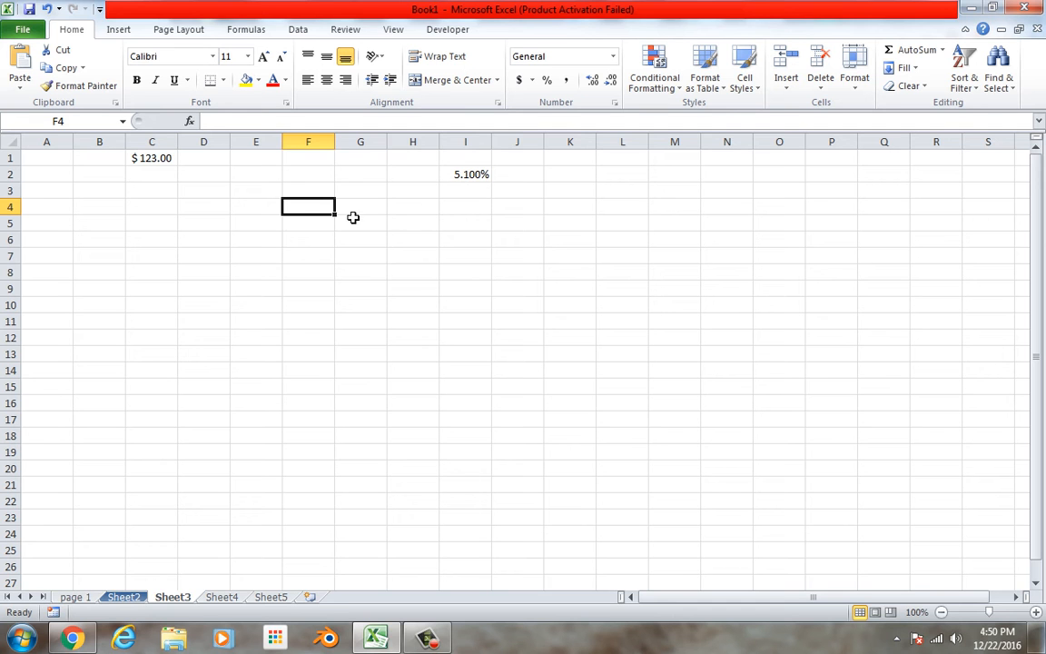
drag(335, 142, 529, 142)
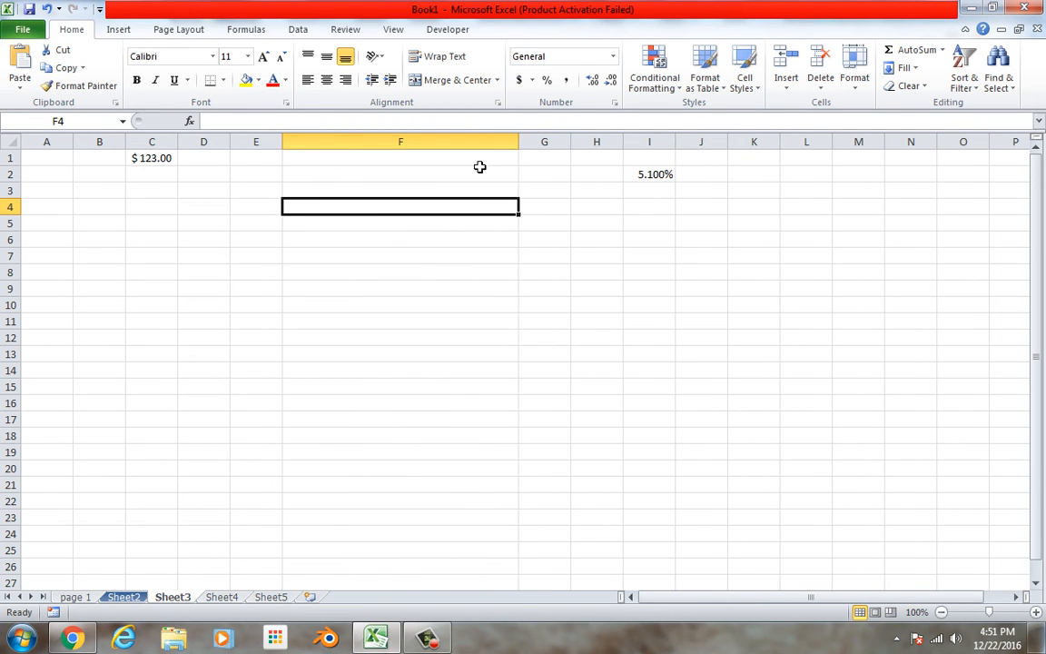
drag(519, 143, 554, 142)
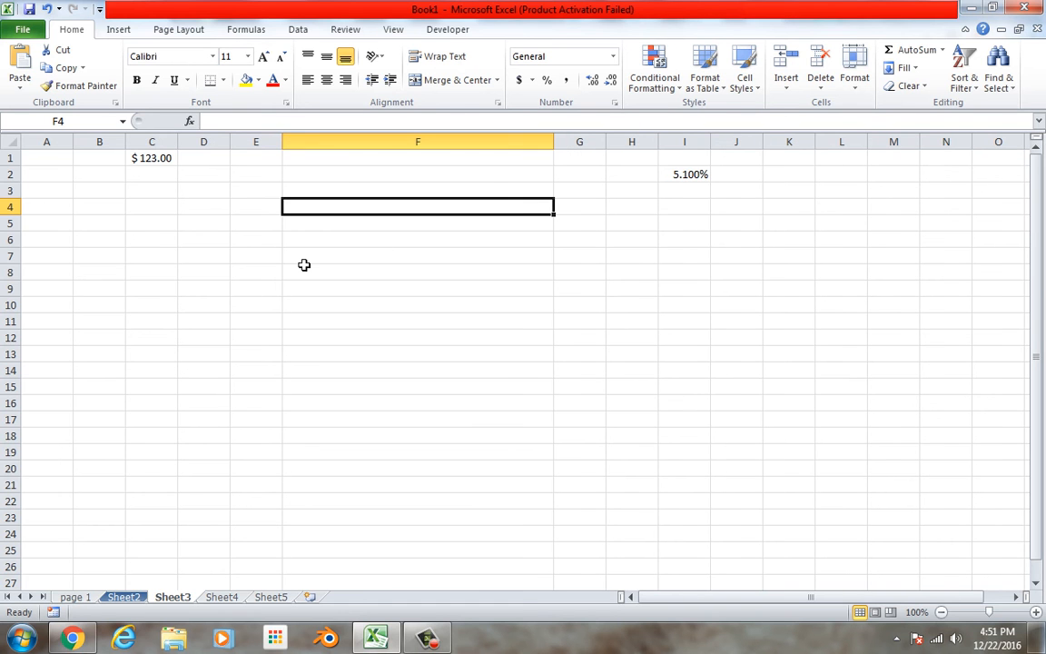
Enter "the lazy brown dog jumped over the quick brown fox who was eating the chicken's eggs" in cell F4.
text(t)
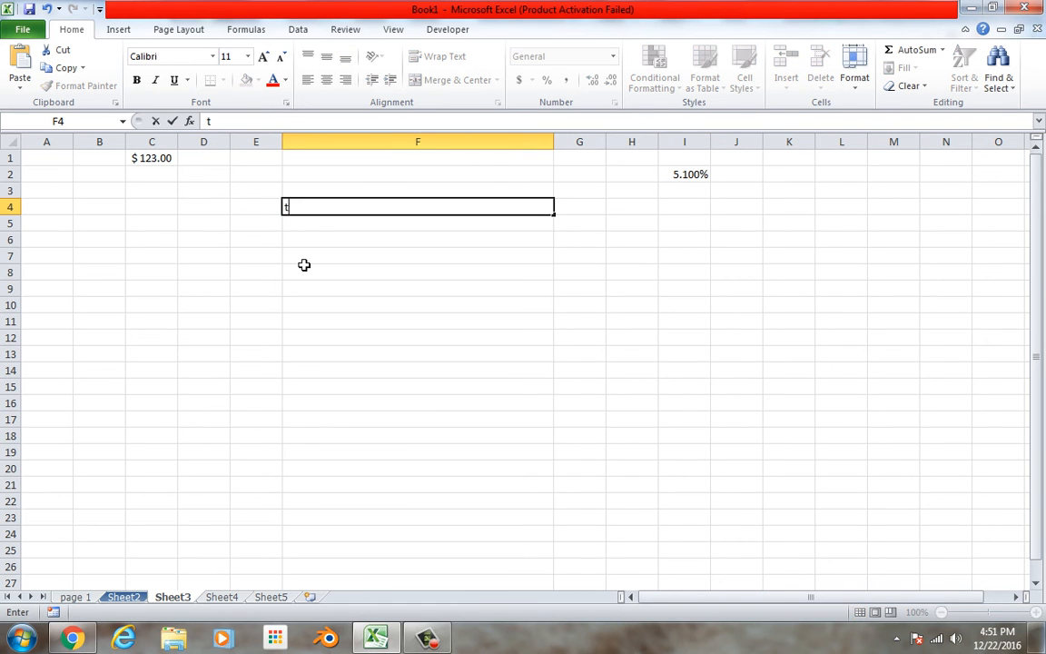
text(he lazy bro)
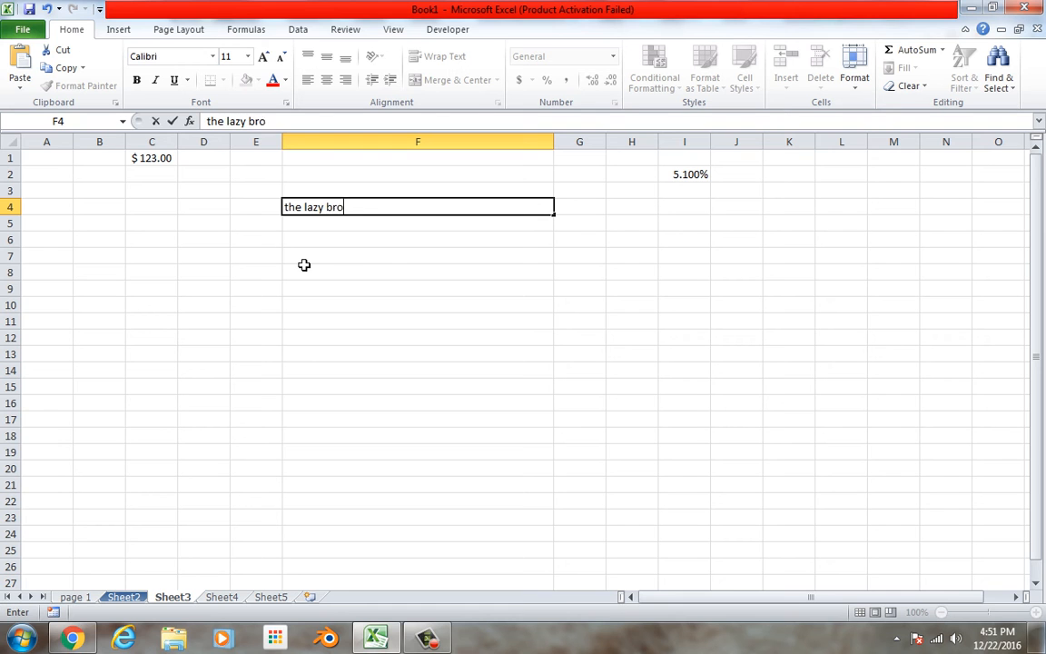
text(wn dog jumped over the quick bron)
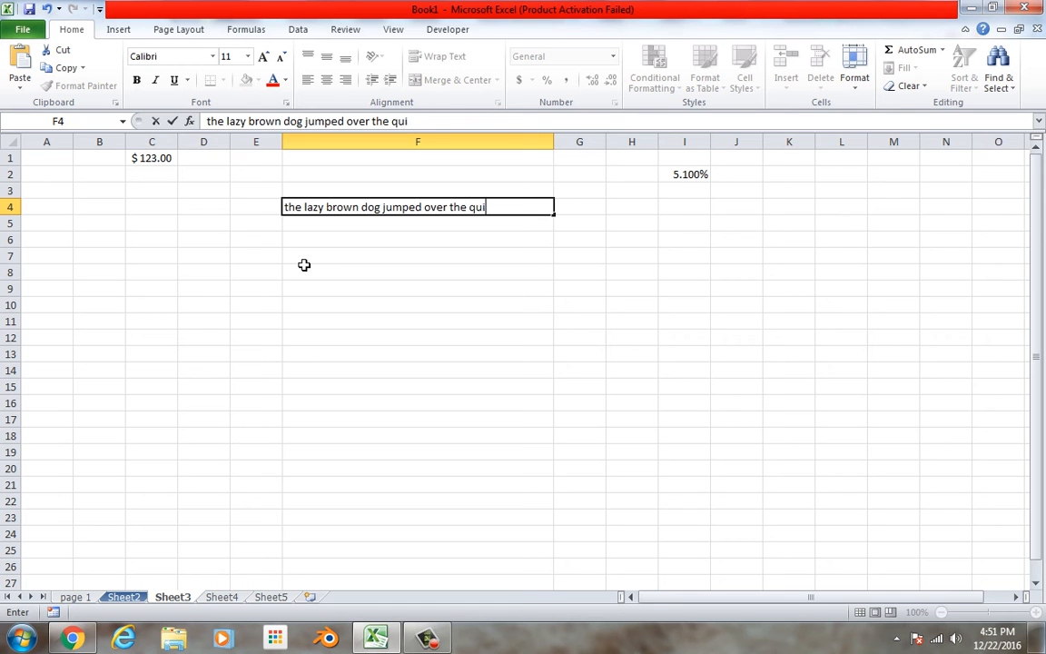
key(BackSpace)
text(wn fox who was eating the chicken)
text(s)
key(BackSpace)
key(BackSpace)
text('s eggs)
key(BackSpace)
text(gs)
key(Return)
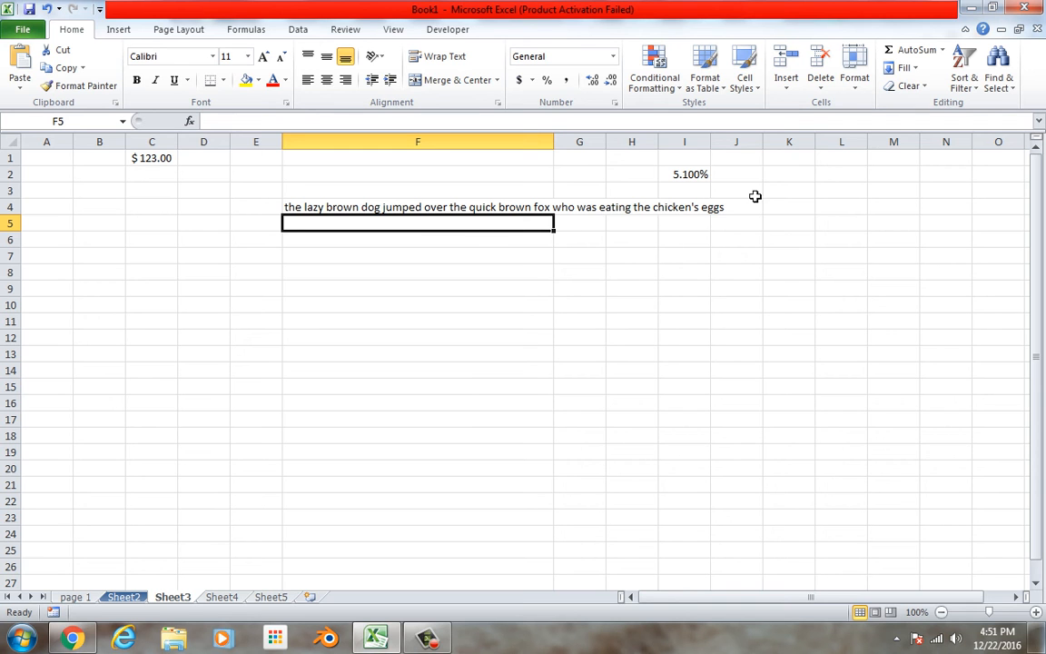
Set the height of row 4 to 30.
click(18, 208)
right_click(22, 215)
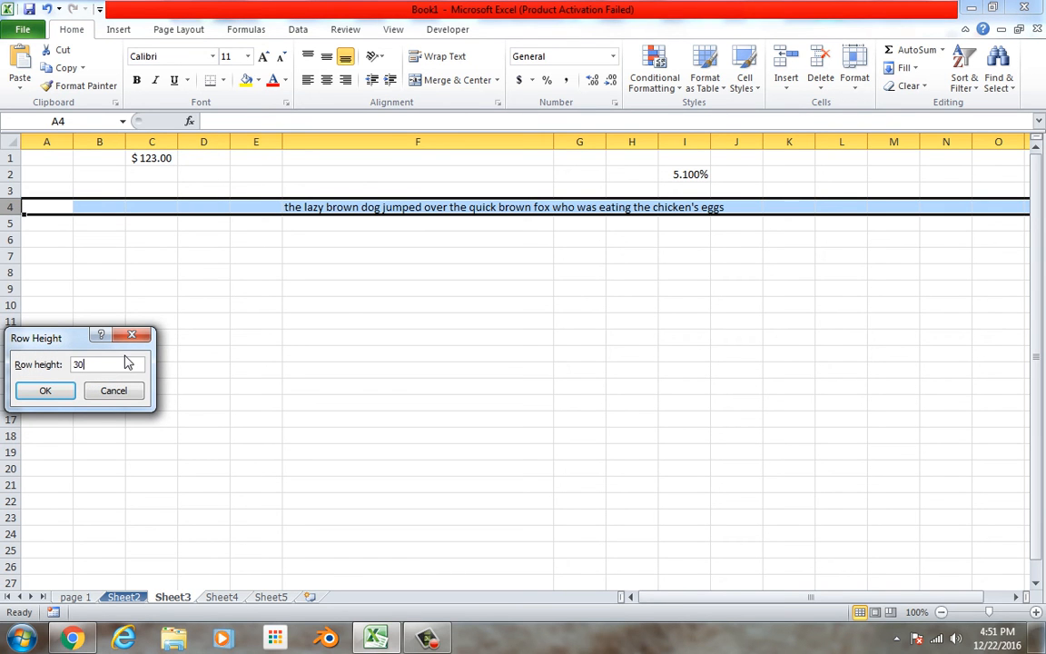
click(48, 391)
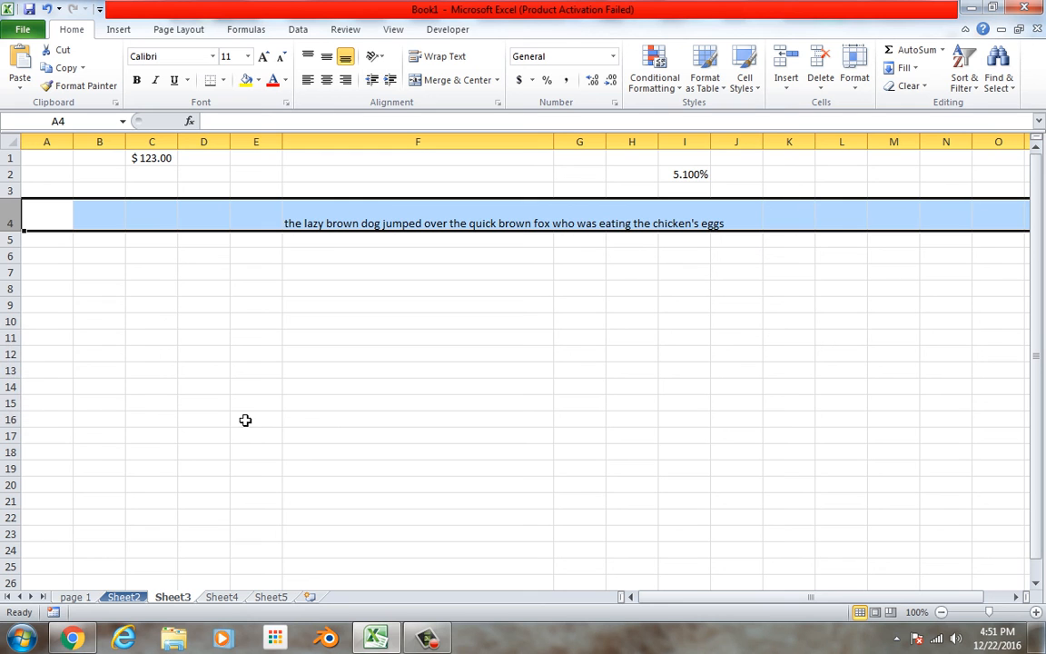
Wrap the text in cell F4 so the long sentence stays within the column.
click(431, 227)
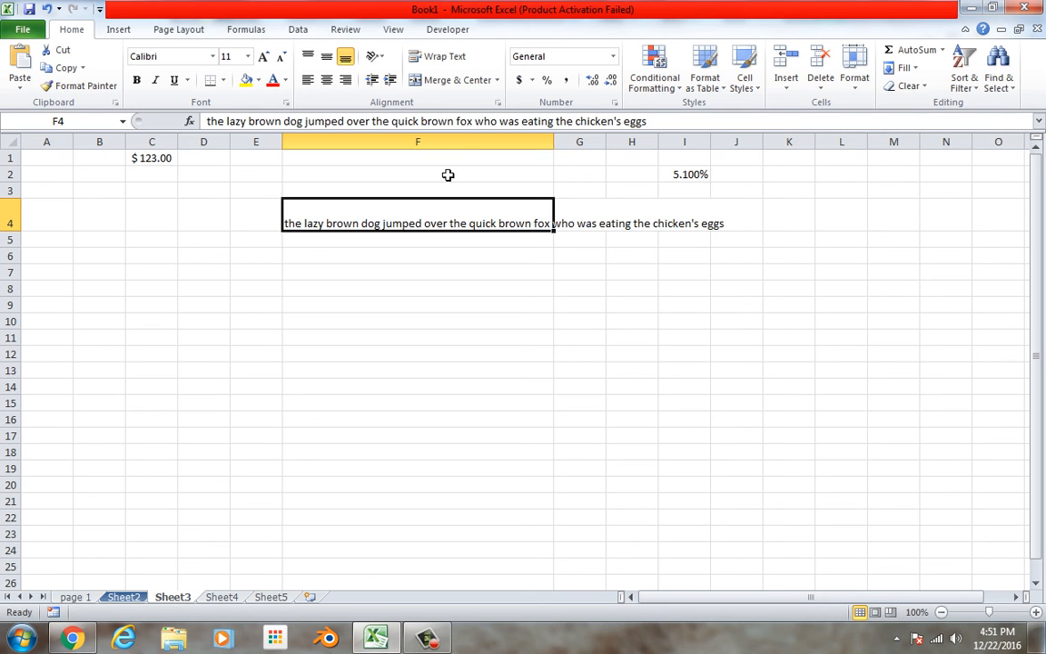
click(434, 58)
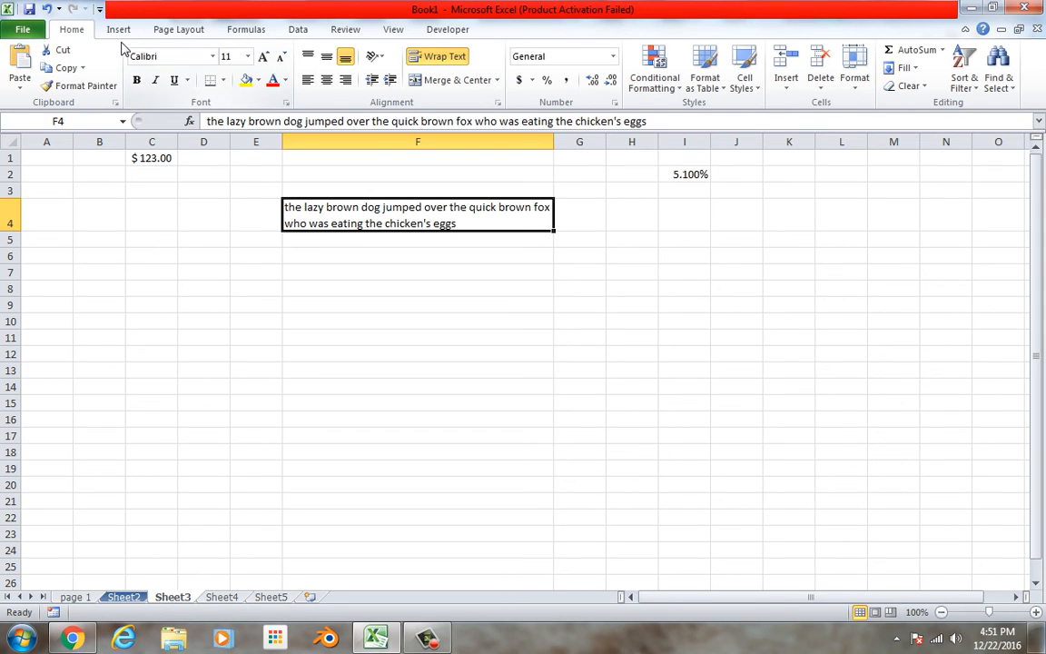
Switch to Sheet4 and select cells E5, D7 and E6 to view their cell references.
click(223, 598)
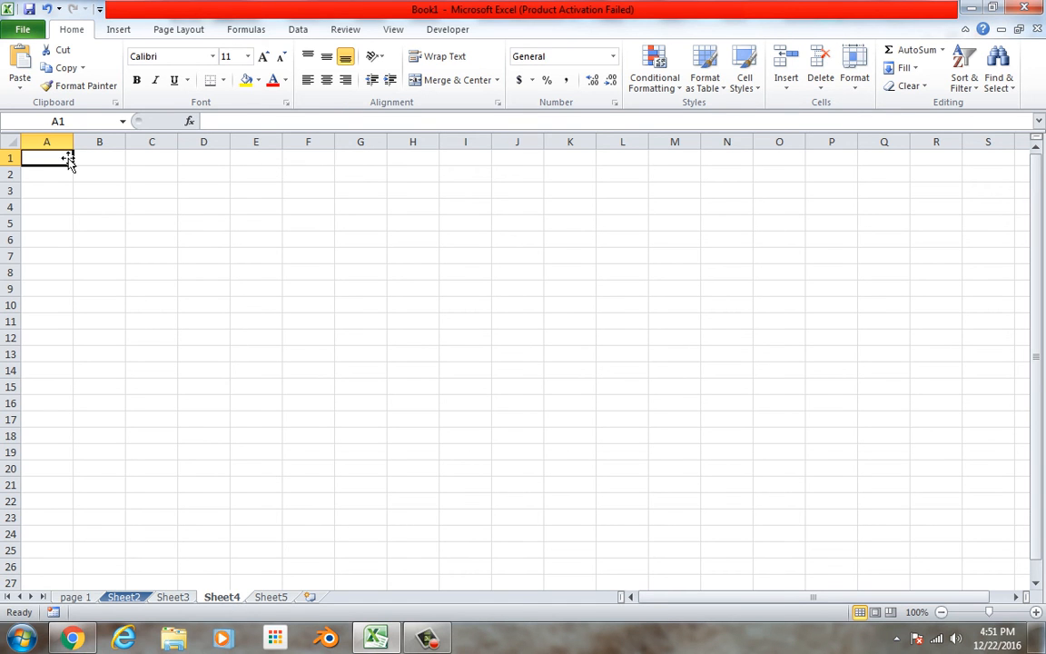
click(238, 223)
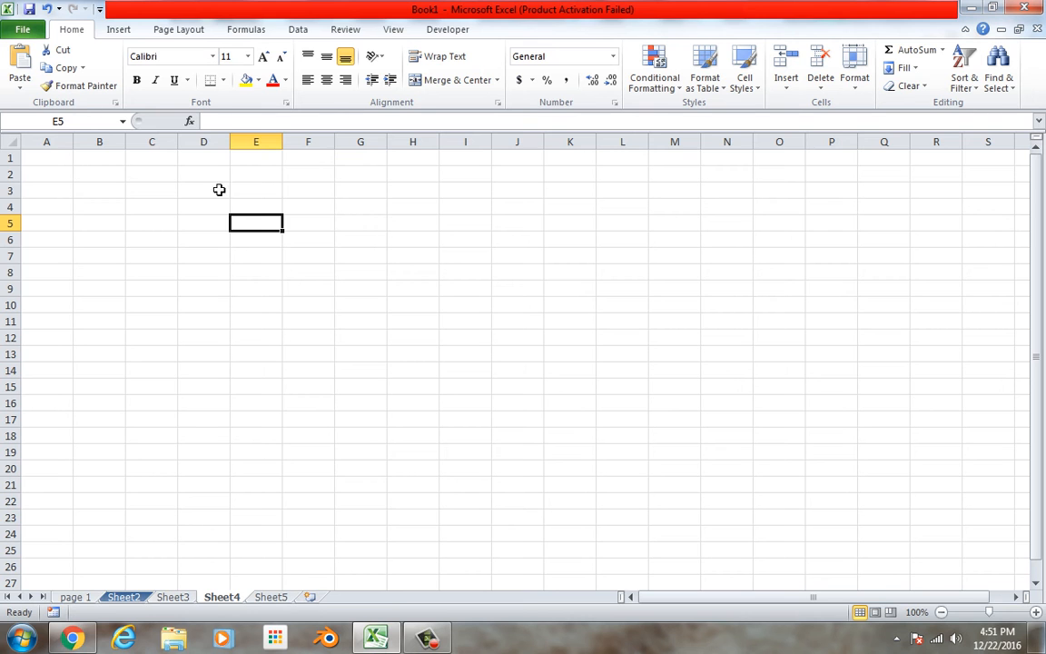
click(80, 128)
click(218, 255)
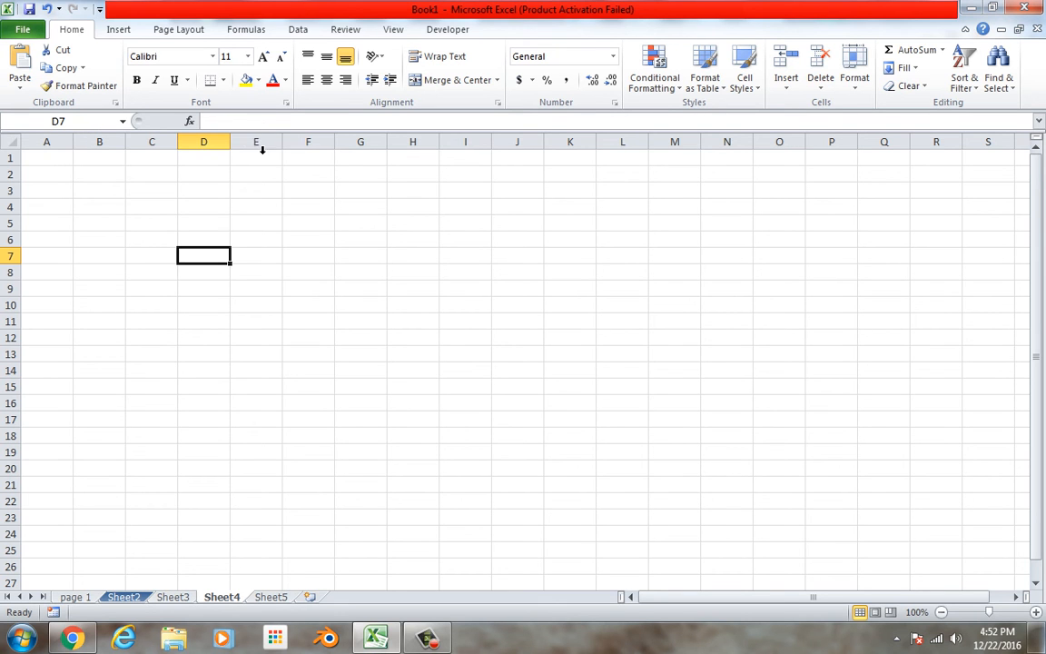
click(258, 242)
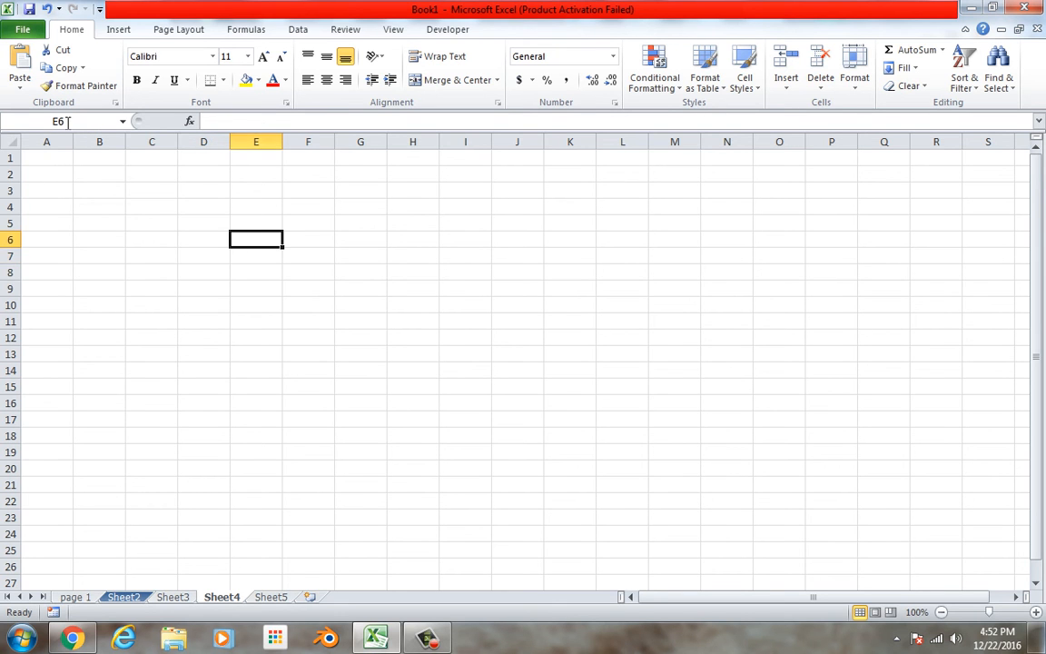
Name cell E1 "interest" and enter .03 in it.
click(258, 161)
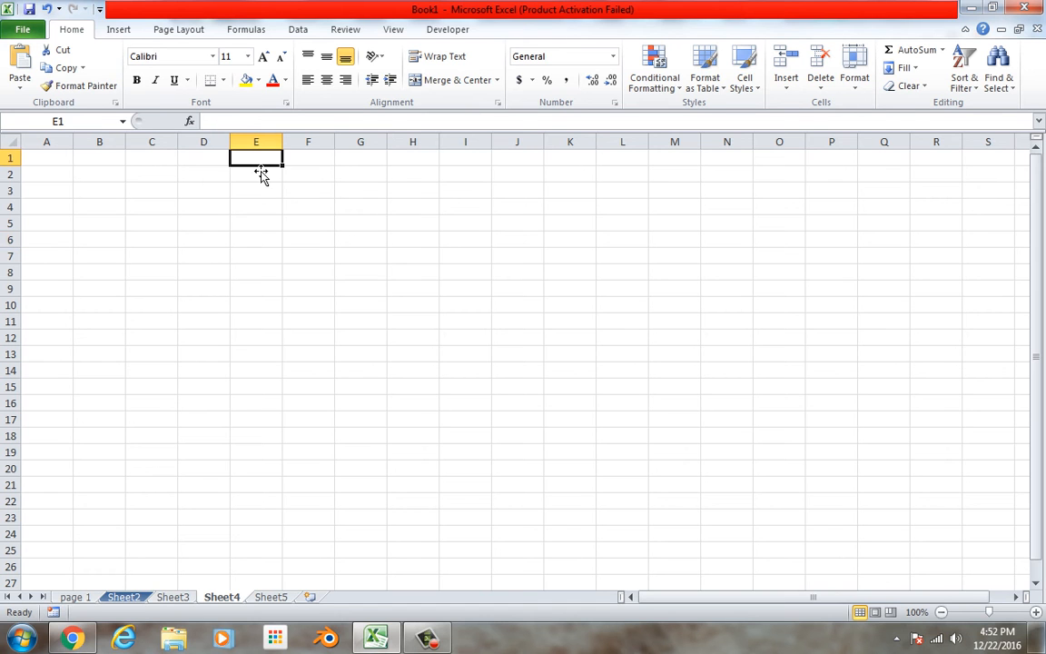
click(110, 135)
text(i)
text(ntester)
key(Return)
text(.)
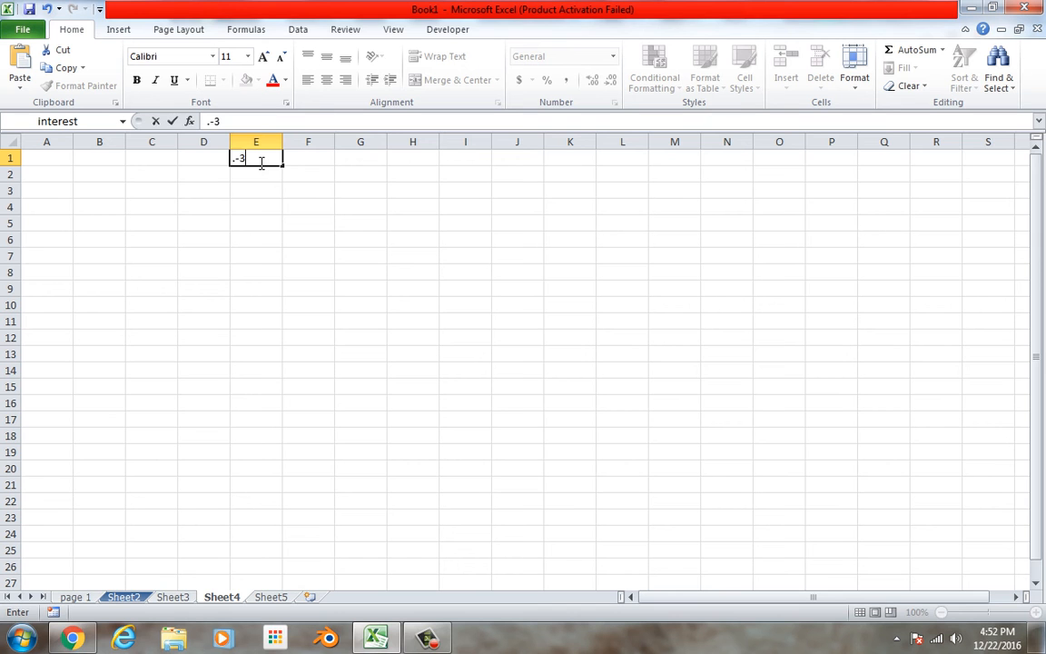
text(03)
Enter the formula =100*interest in cell F4, referring to the named cell E1.
click(306, 209)
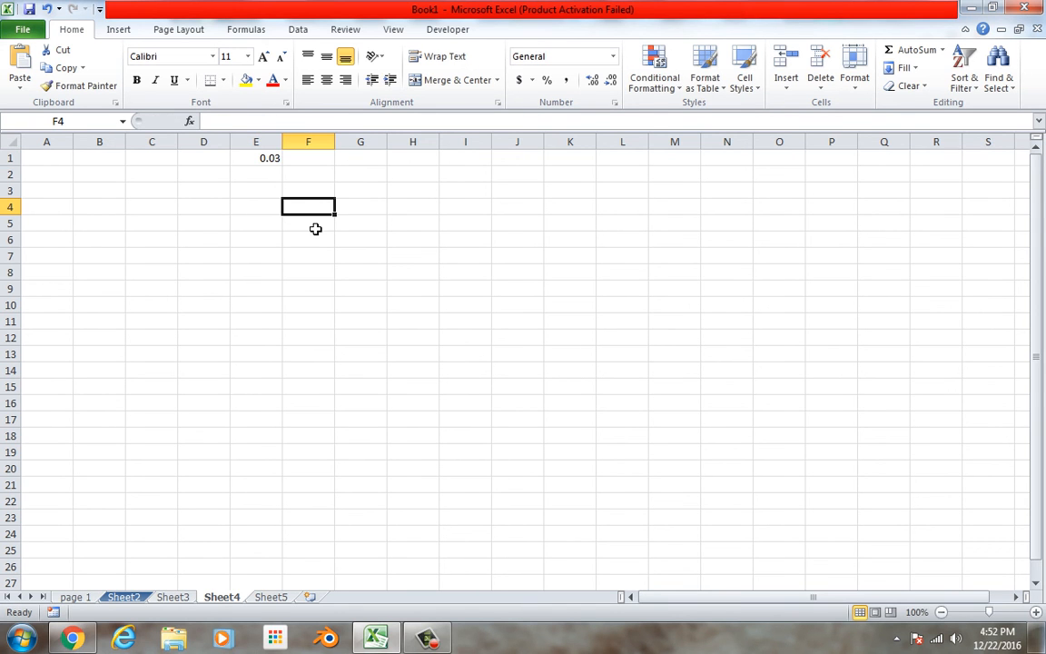
text(=100*)
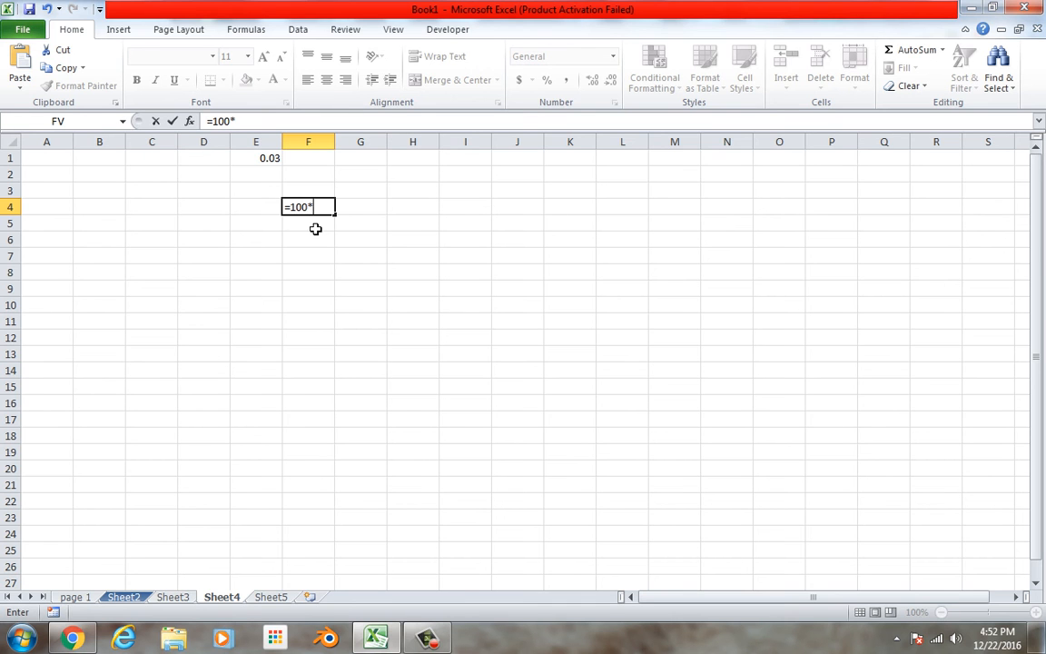
click(269, 160)
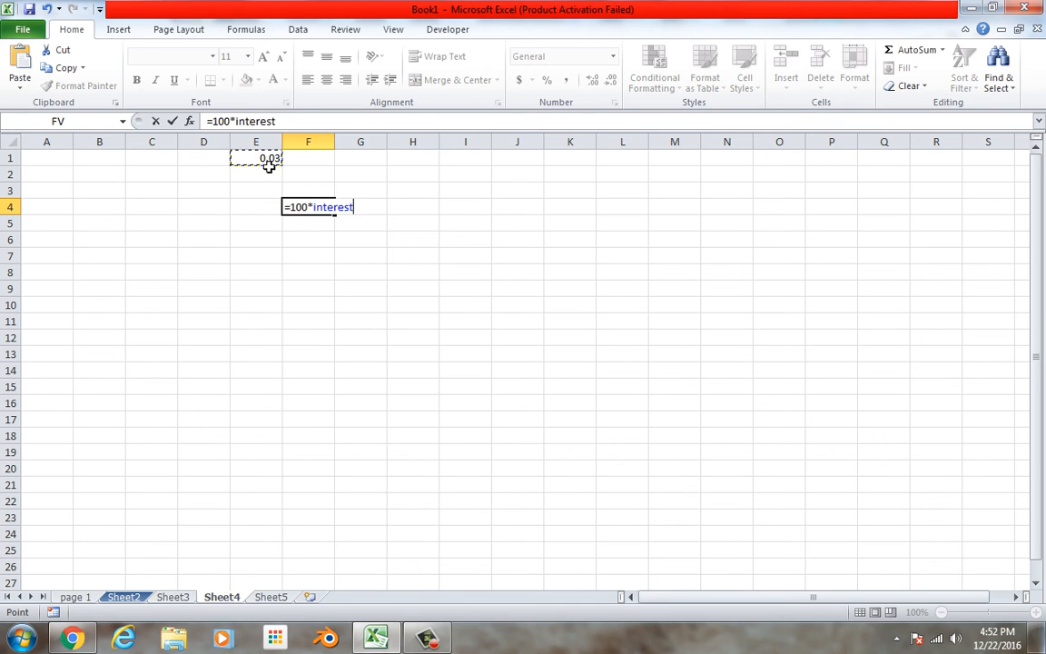
key(Return)
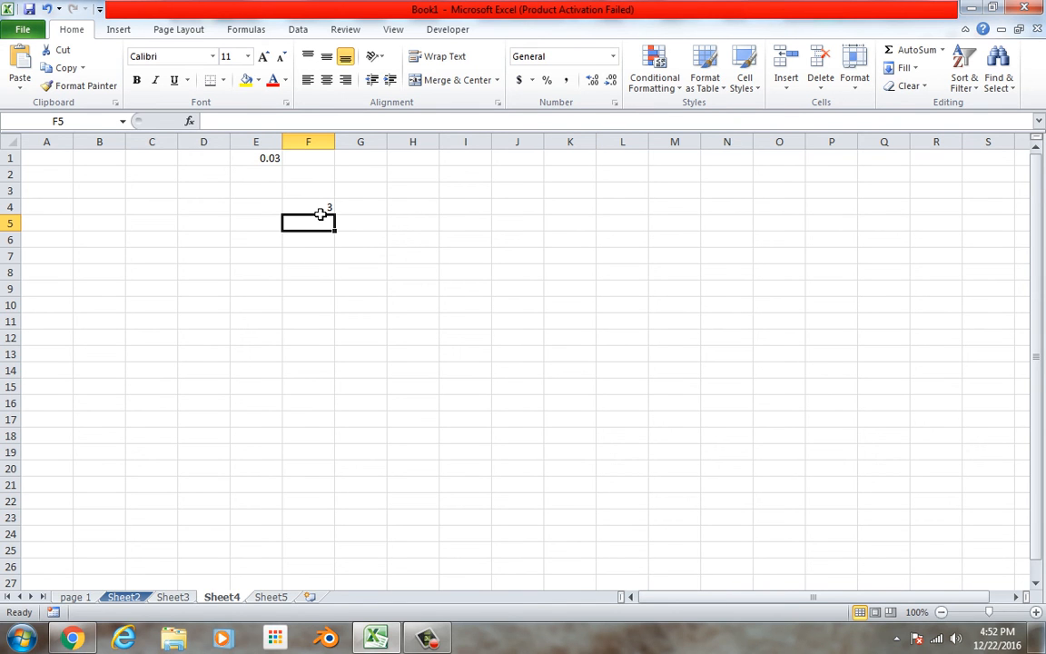
Enter the formula =F4*3+interest in cell F5.
text(=)
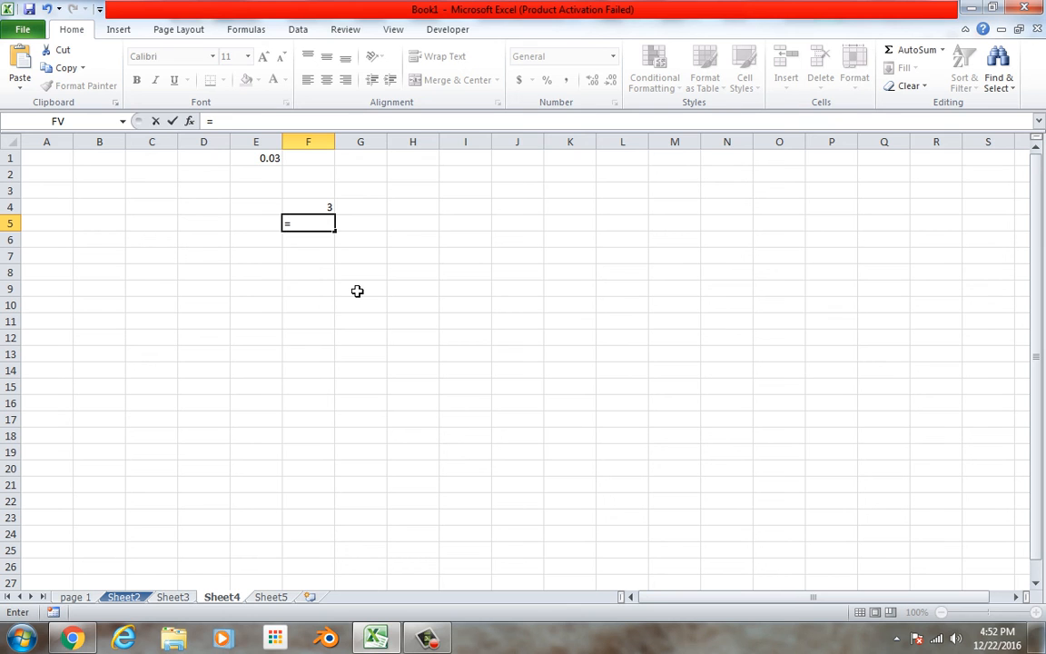
key(Up)
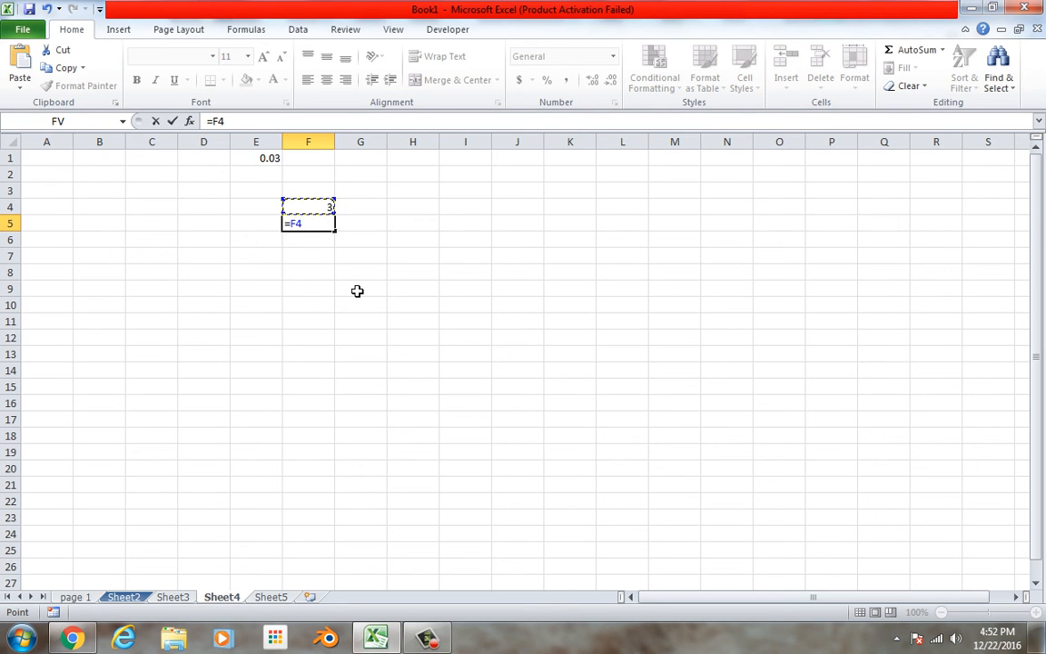
text(*3+int)
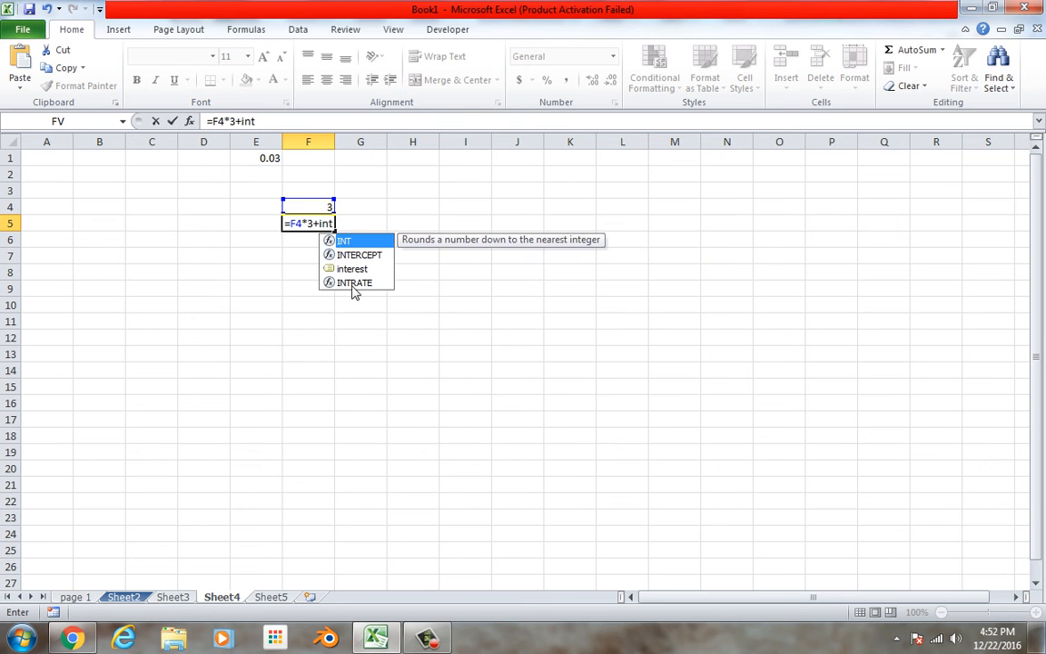
text(erest)
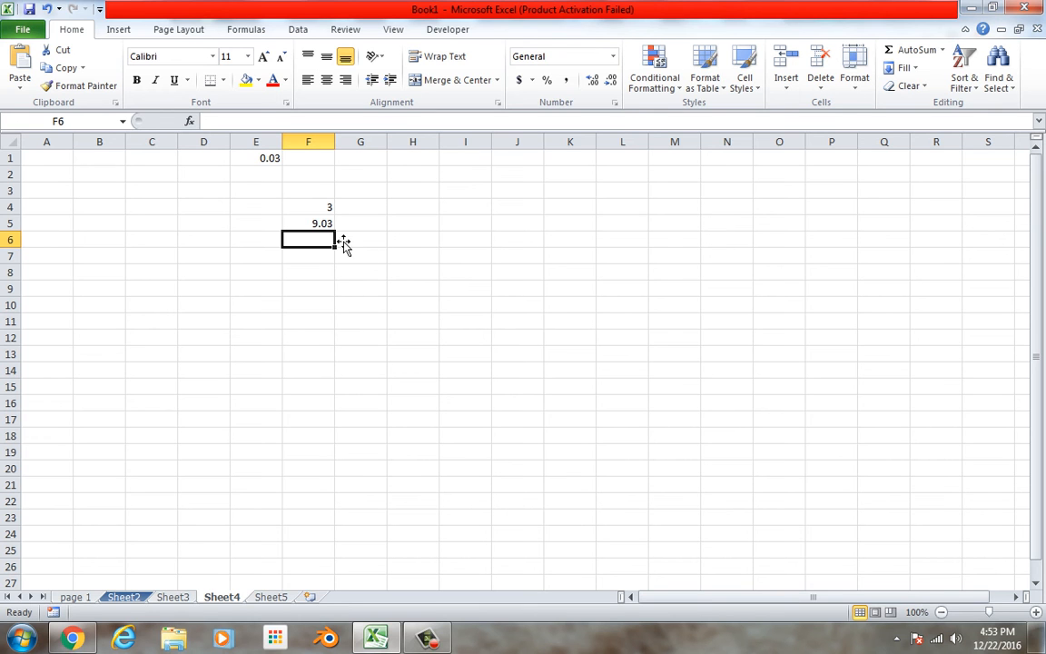
Review the formulas in cells F5 and F4 without changing them.
click(320, 227)
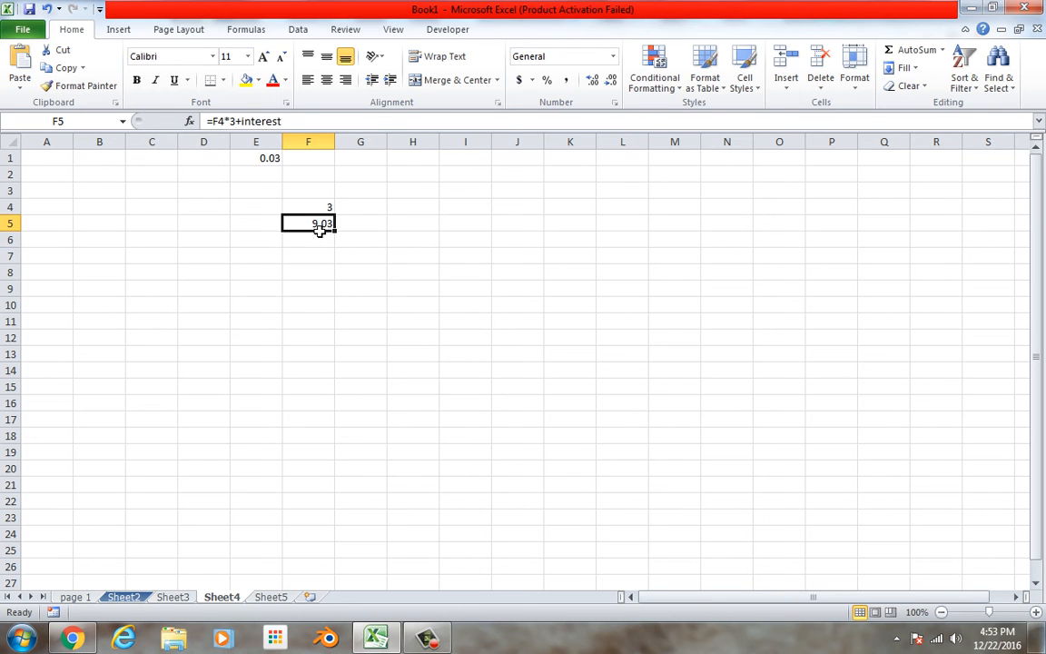
double_click(327, 207)
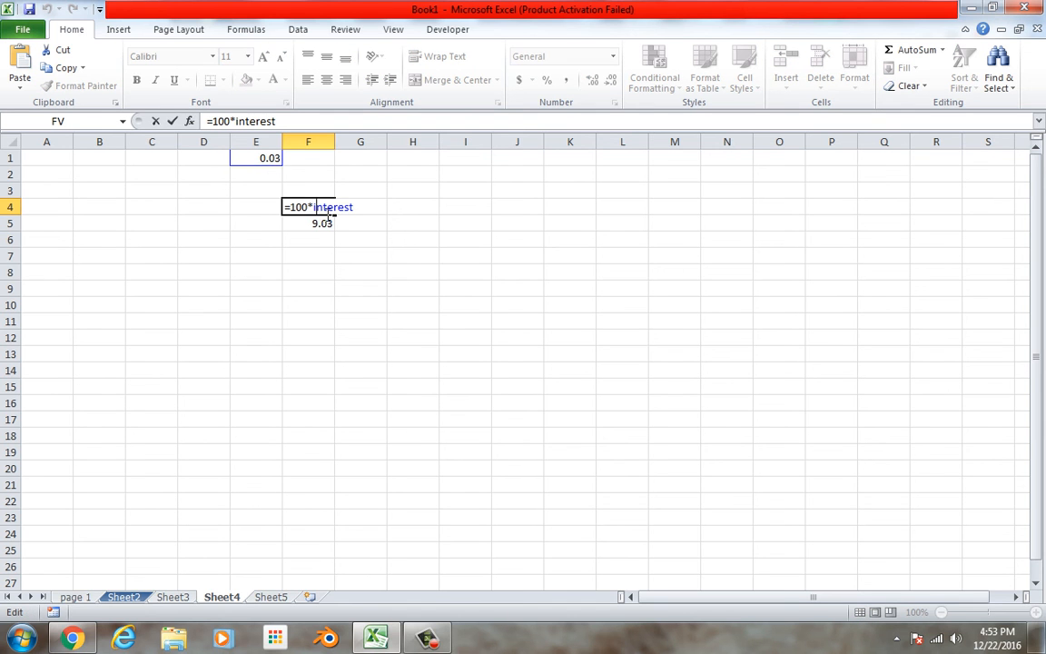
key(Escape)
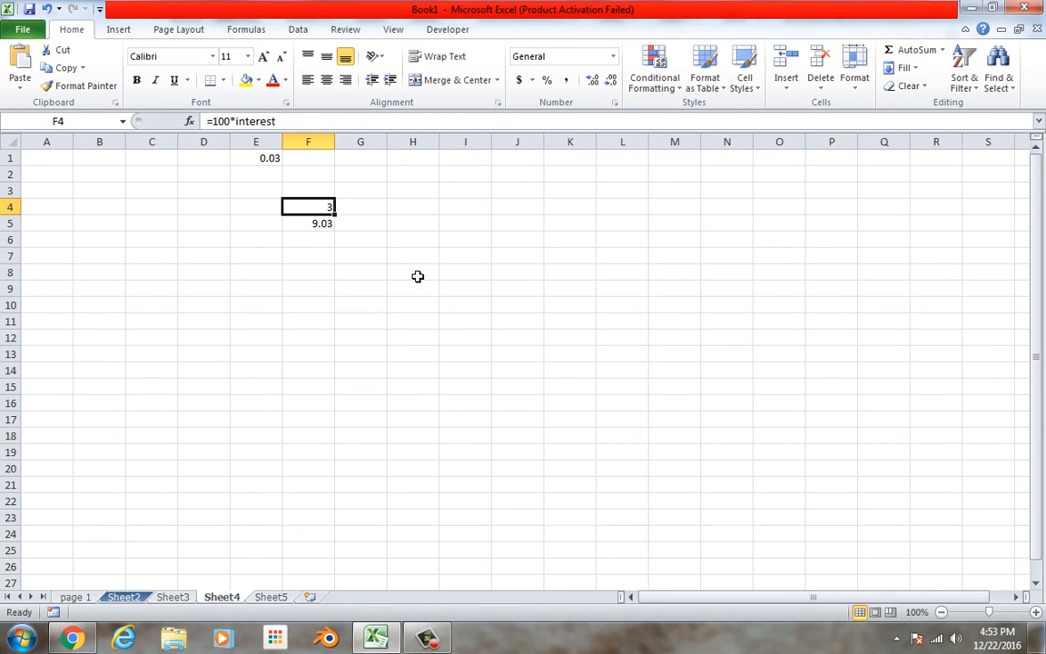
Enter .03 in cell H1.
click(437, 211)
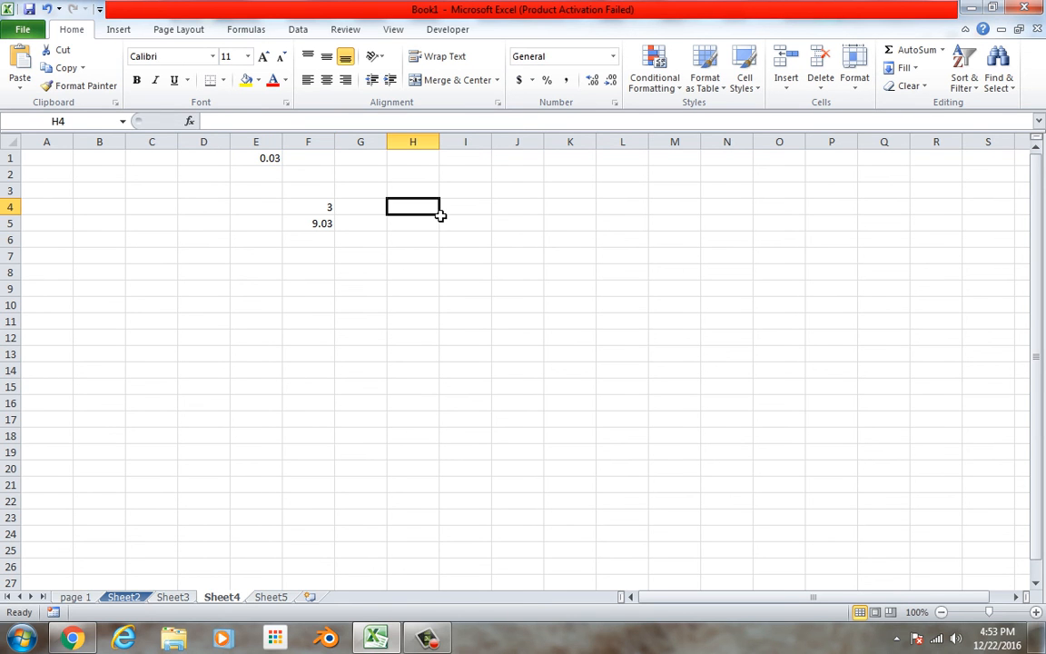
click(423, 160)
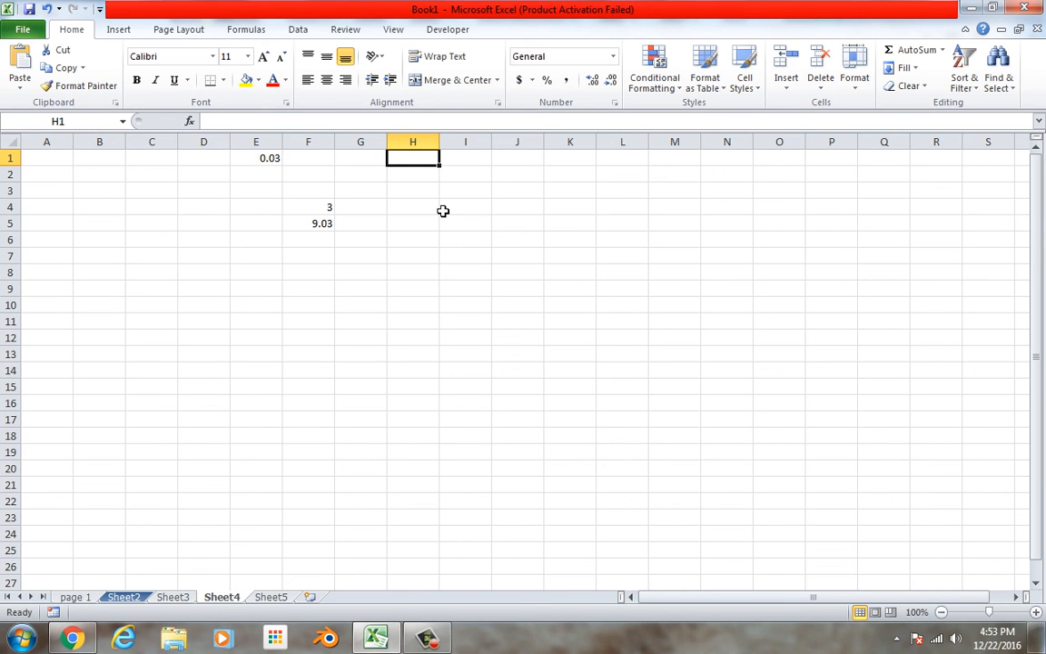
text(.03)
key(Return)
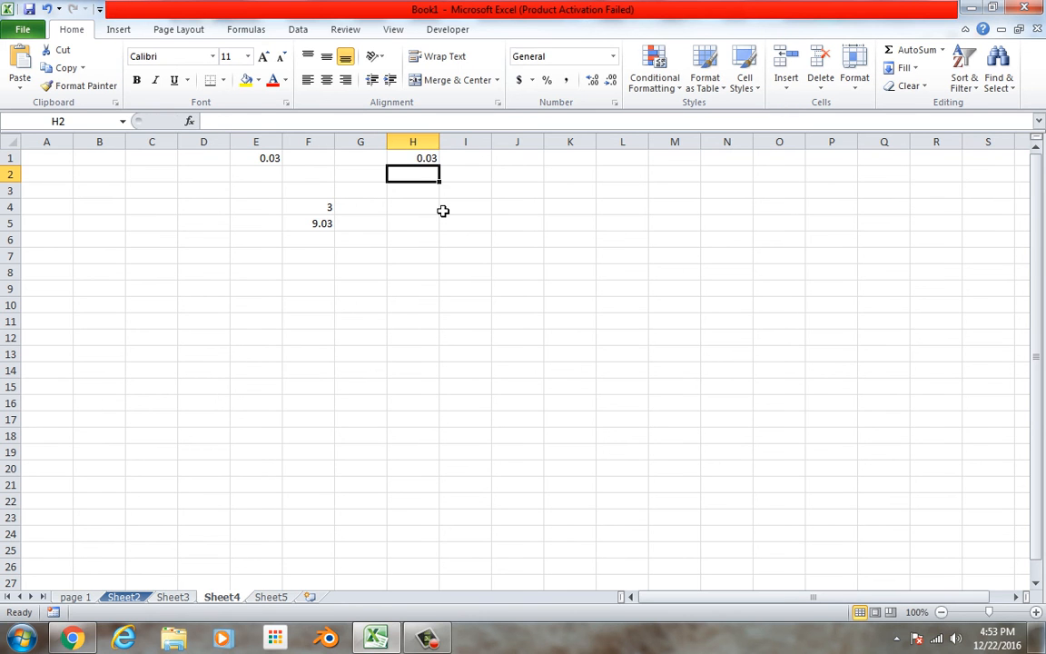
Enter the formula =100*$H$1 in cell H4, with H1 as an absolute reference.
click(428, 158)
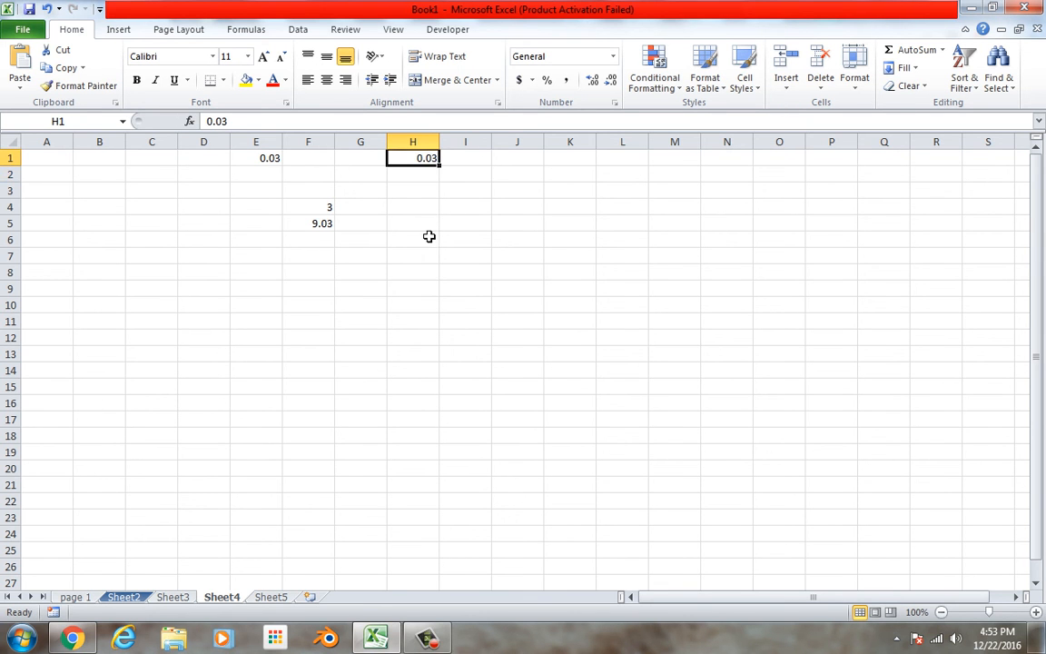
click(432, 210)
text(=)
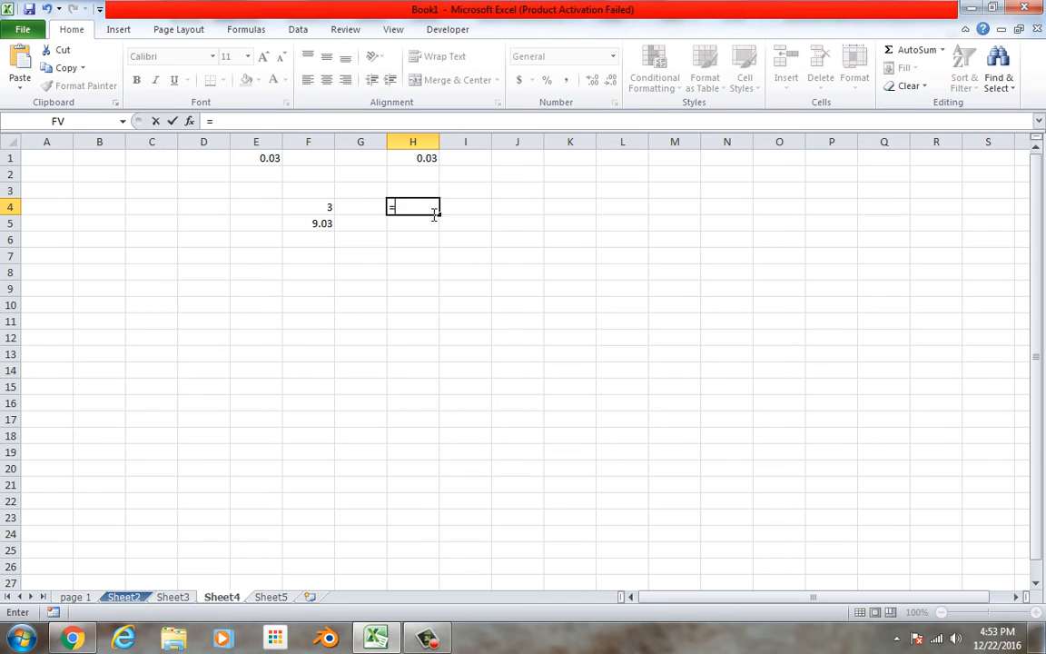
text(100*)
click(425, 159)
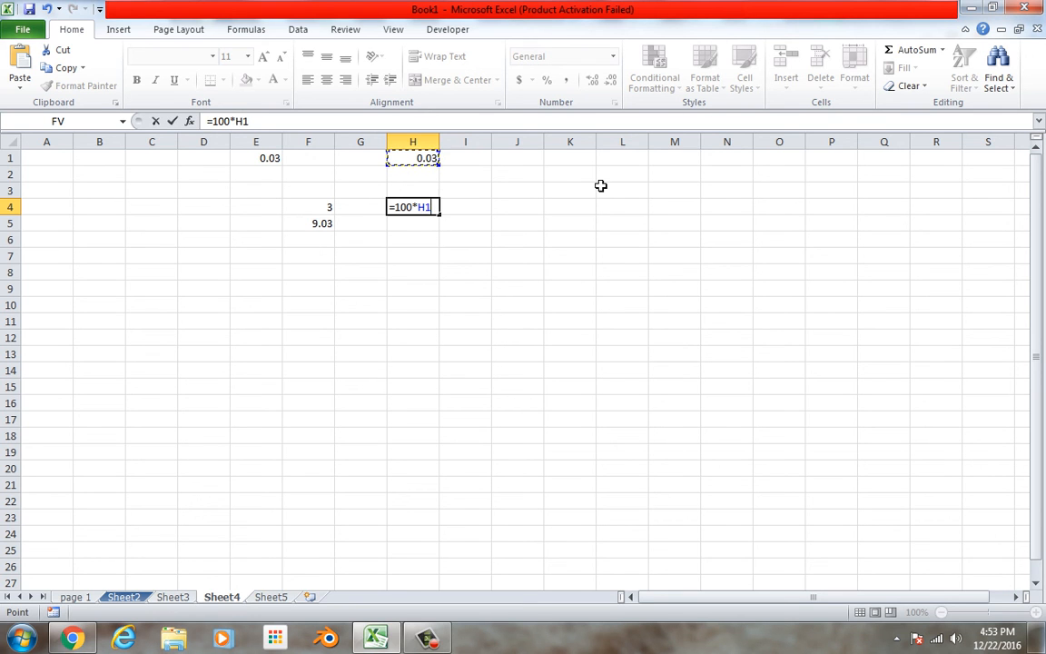
key(F4)
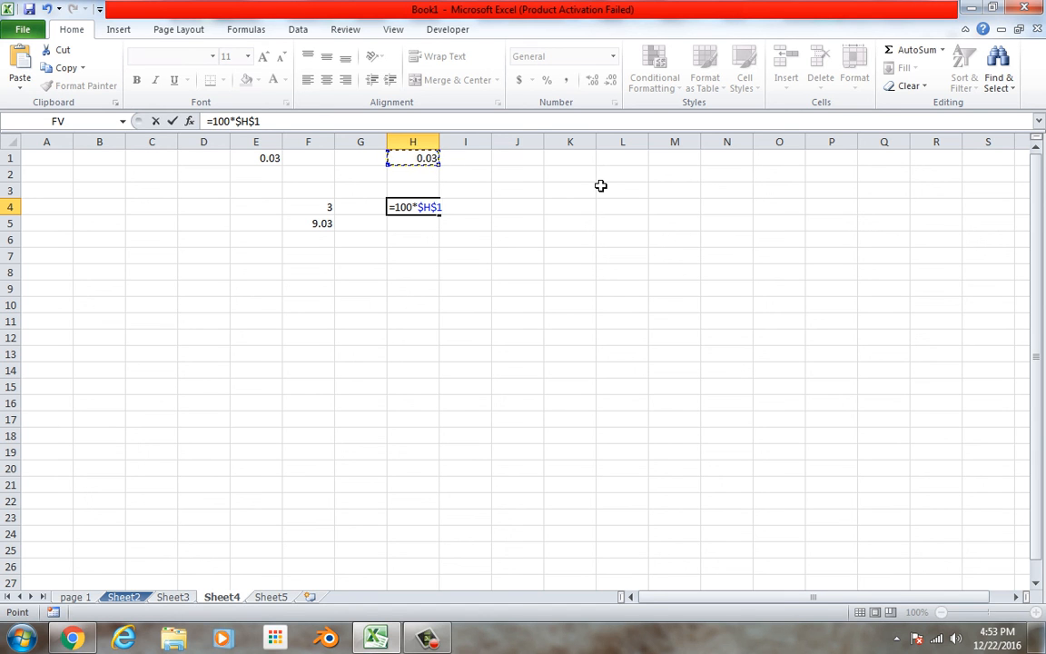
key(Return)
Compare the named-cell formula in F4 with the absolute-reference formula in H4, leaving both unchanged.
click(310, 215)
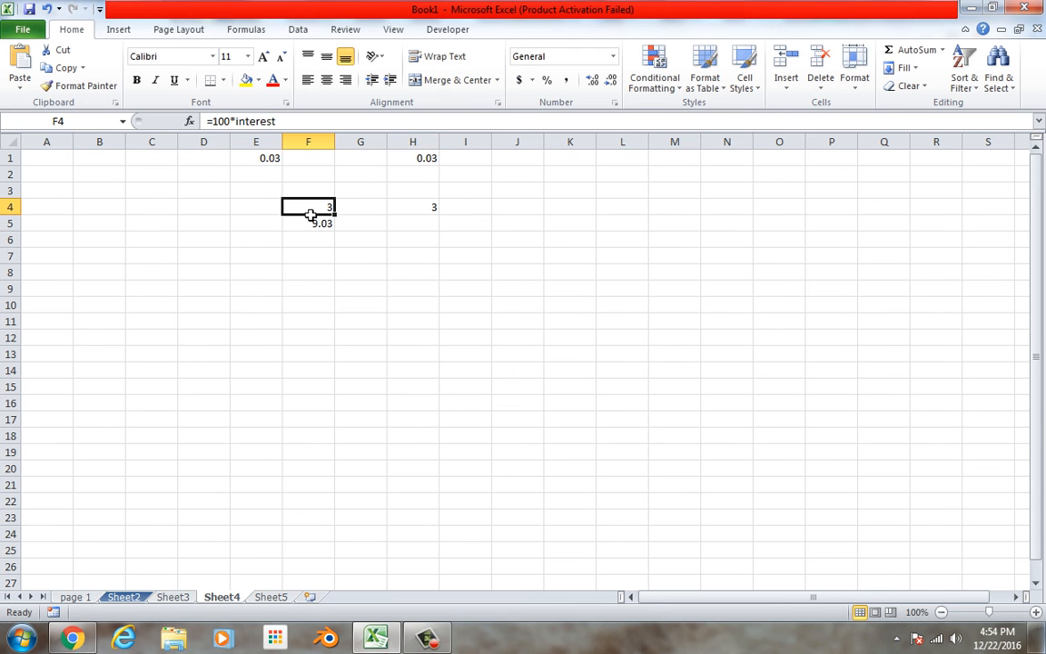
double_click(310, 215)
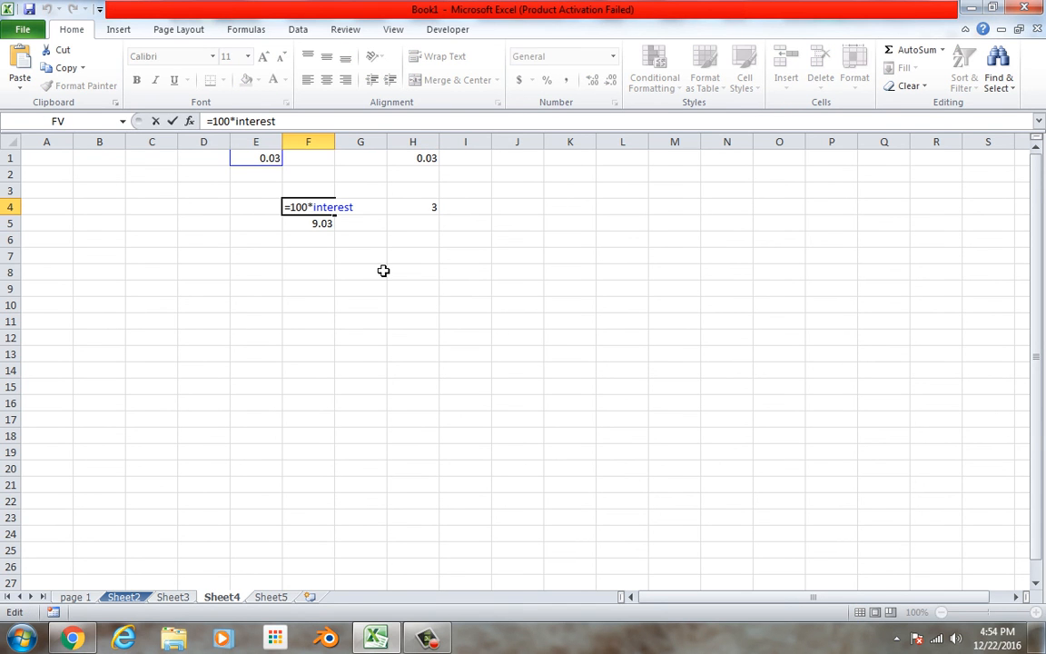
key(Escape)
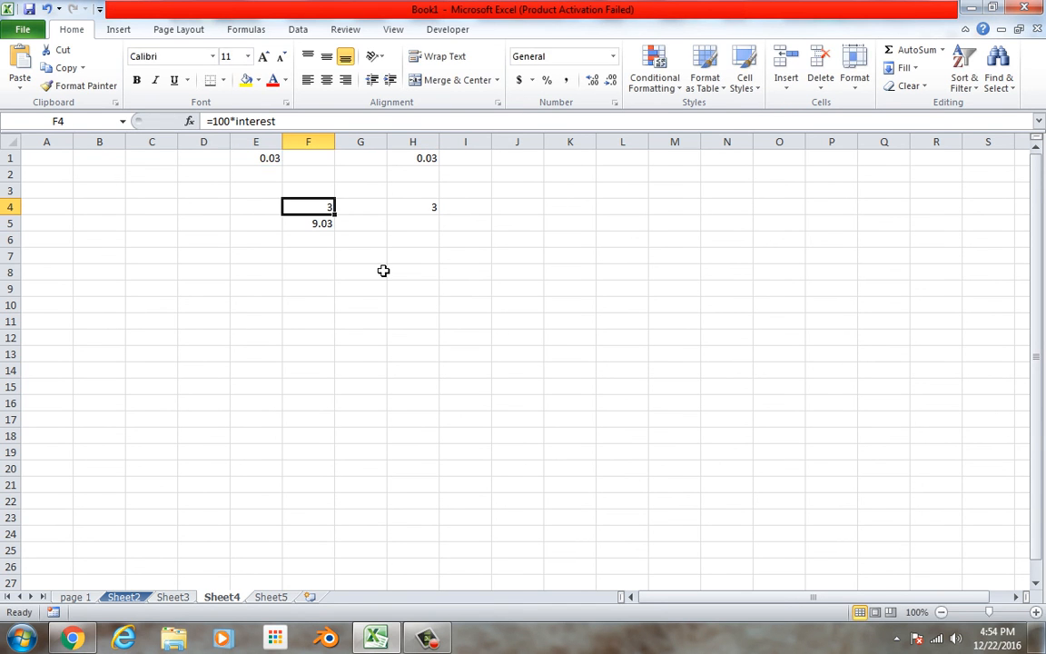
double_click(436, 213)
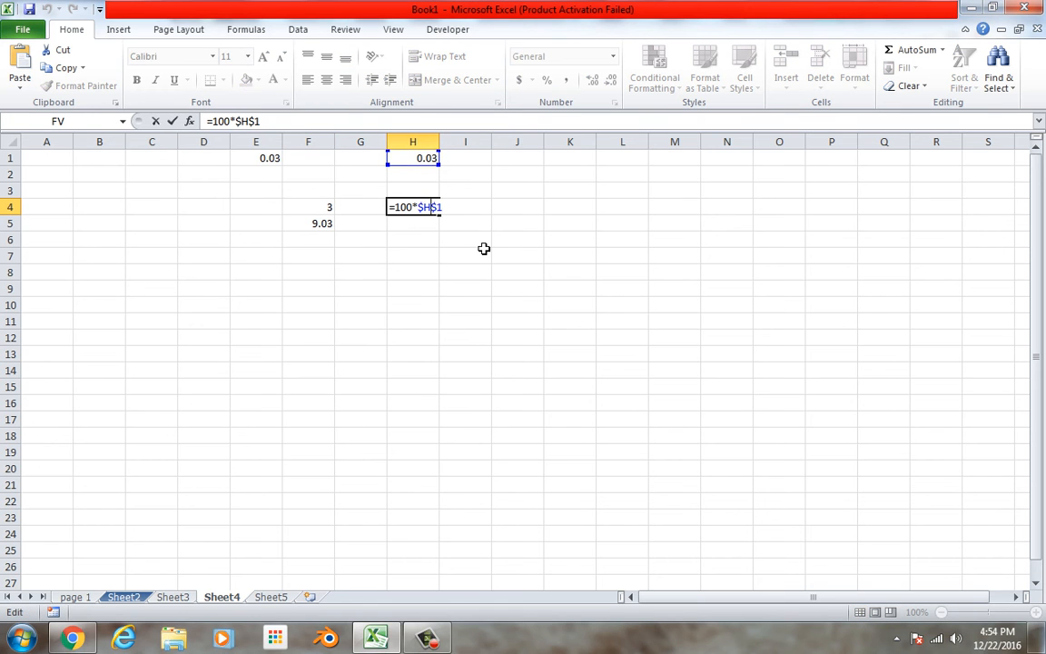
key(Escape)
Enter the formula =100*$H$1 in cell I4, writing the absolute reference out manually.
click(485, 212)
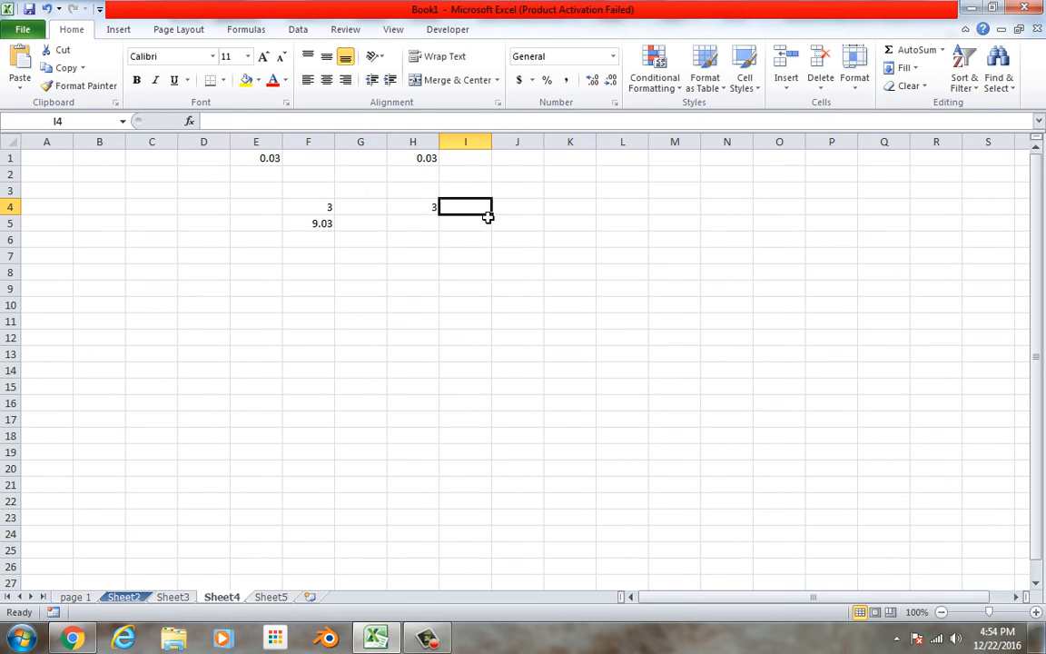
text(=)
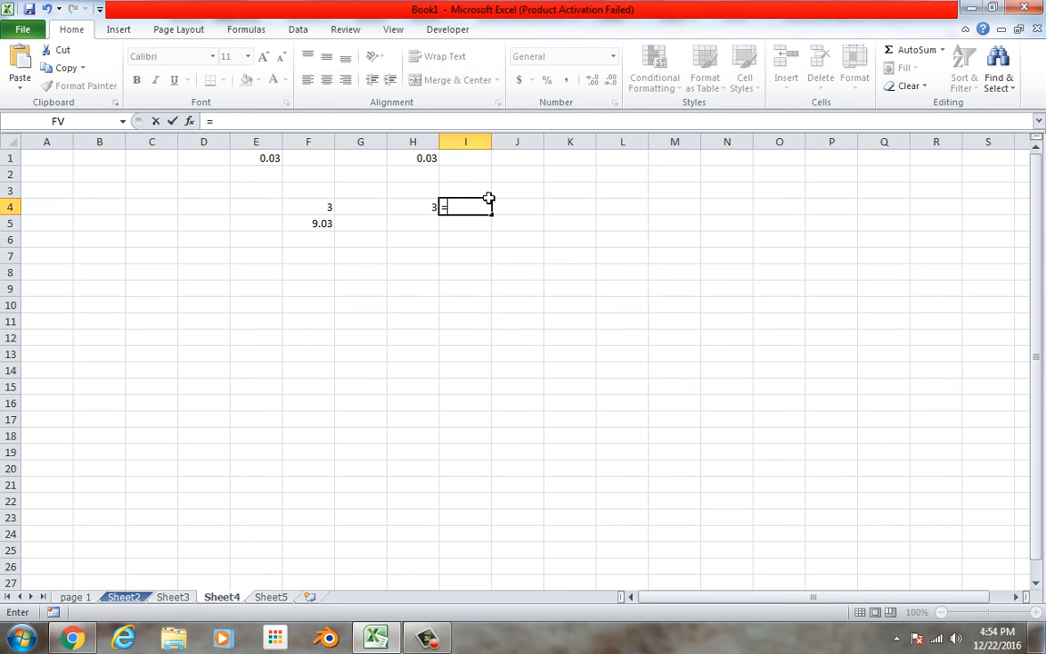
text(100*$)
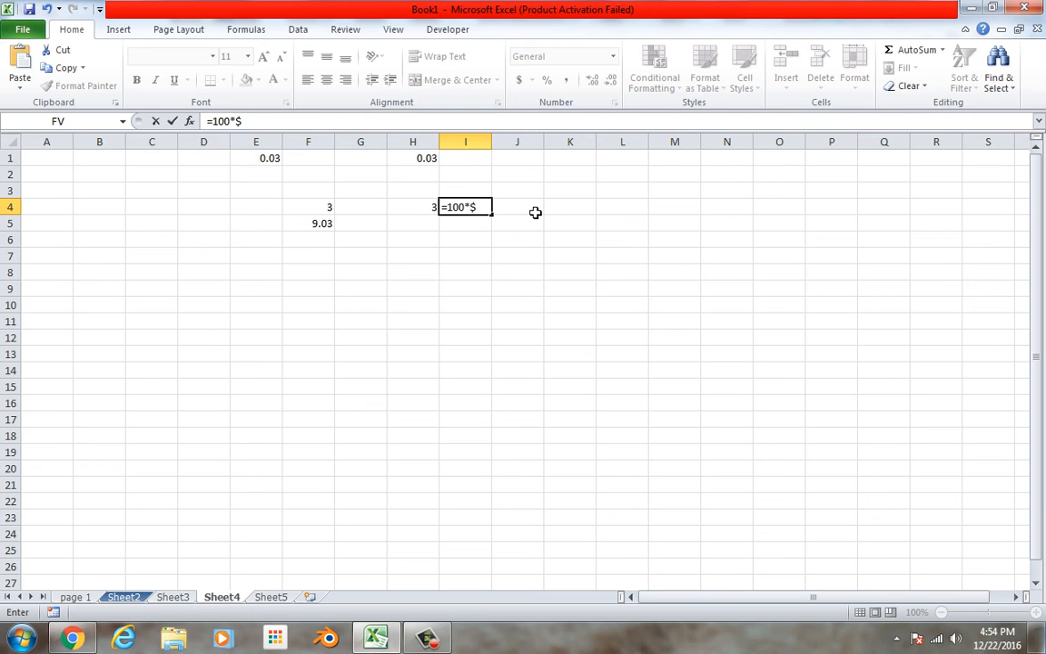
text(h$1)
key(Return)
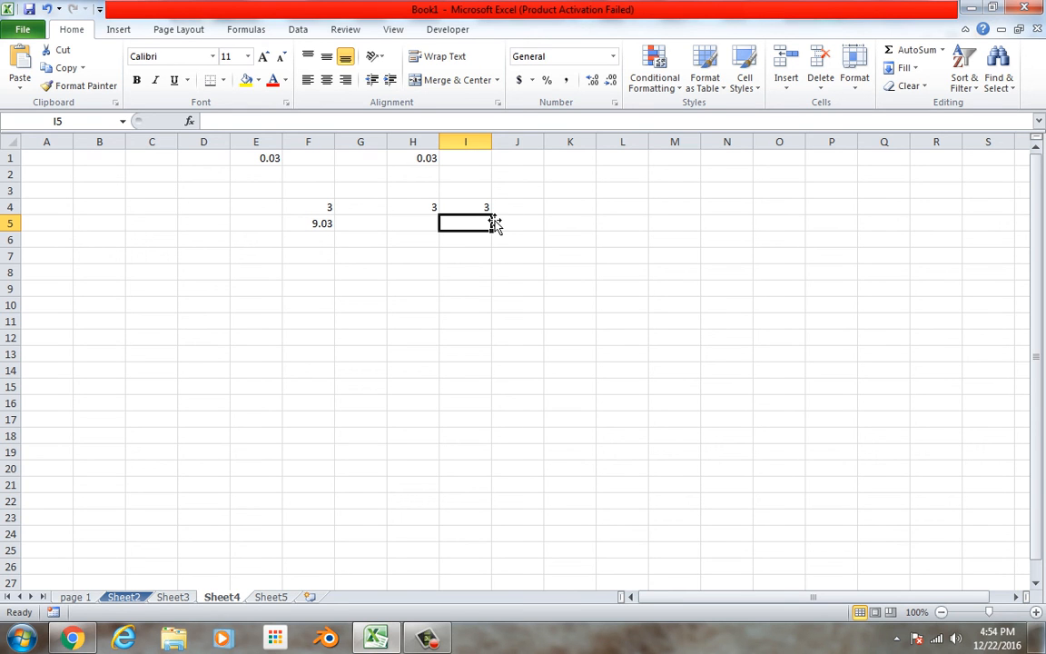
Look at the workbook's list of defined names and close it without choosing one.
click(123, 122)
click(127, 123)
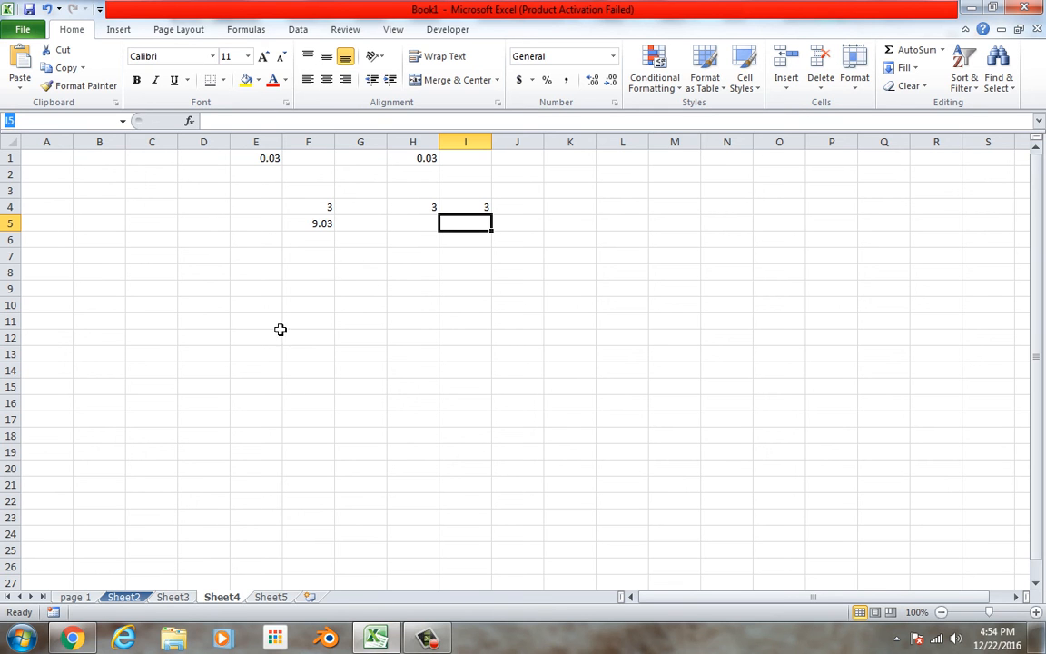
Inspect the formula in H4 and review the workbook's defined names in the Name Manager.
double_click(432, 211)
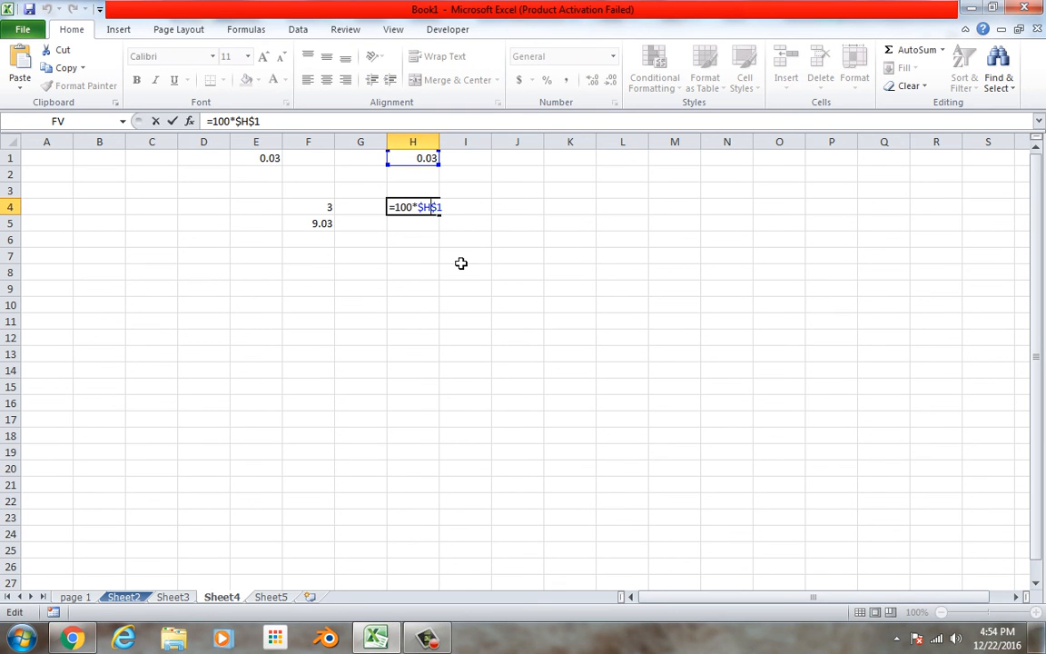
key(ctrl+Return)
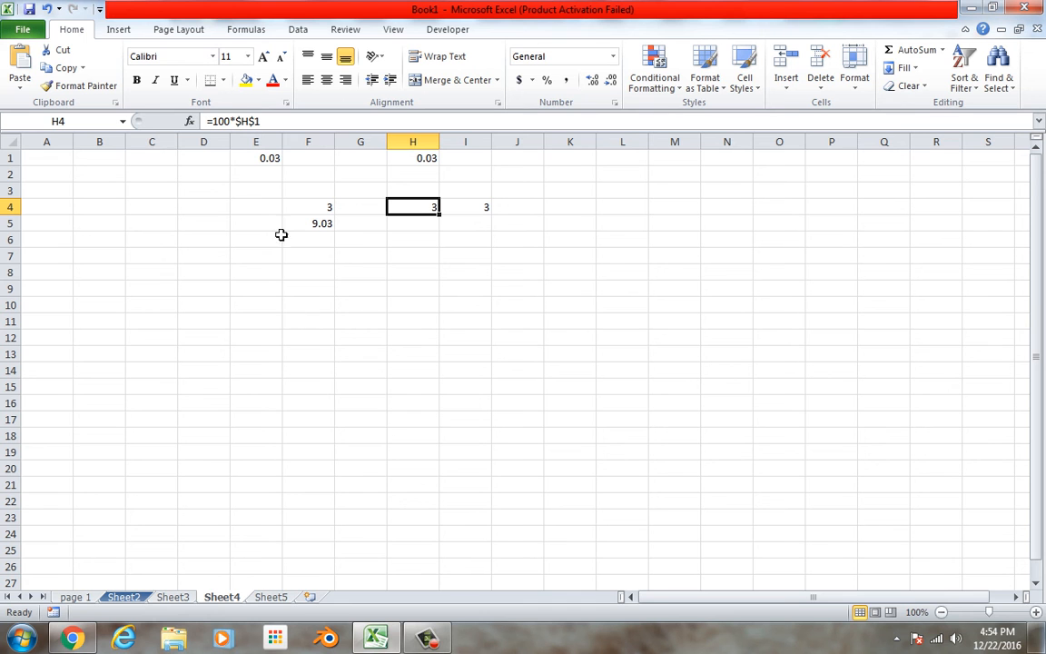
click(248, 32)
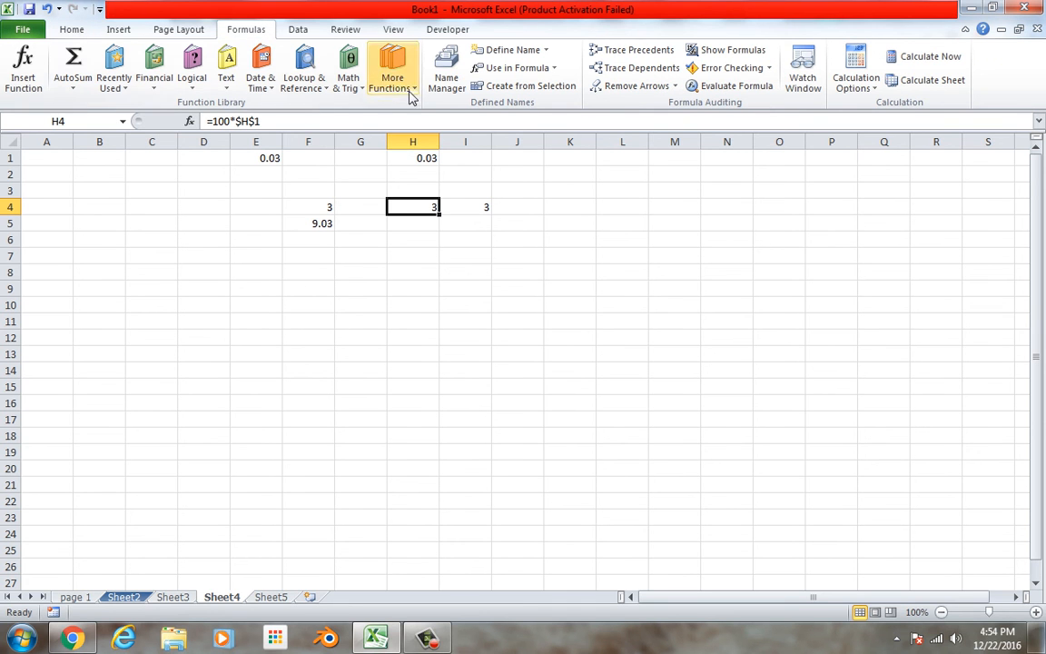
click(446, 86)
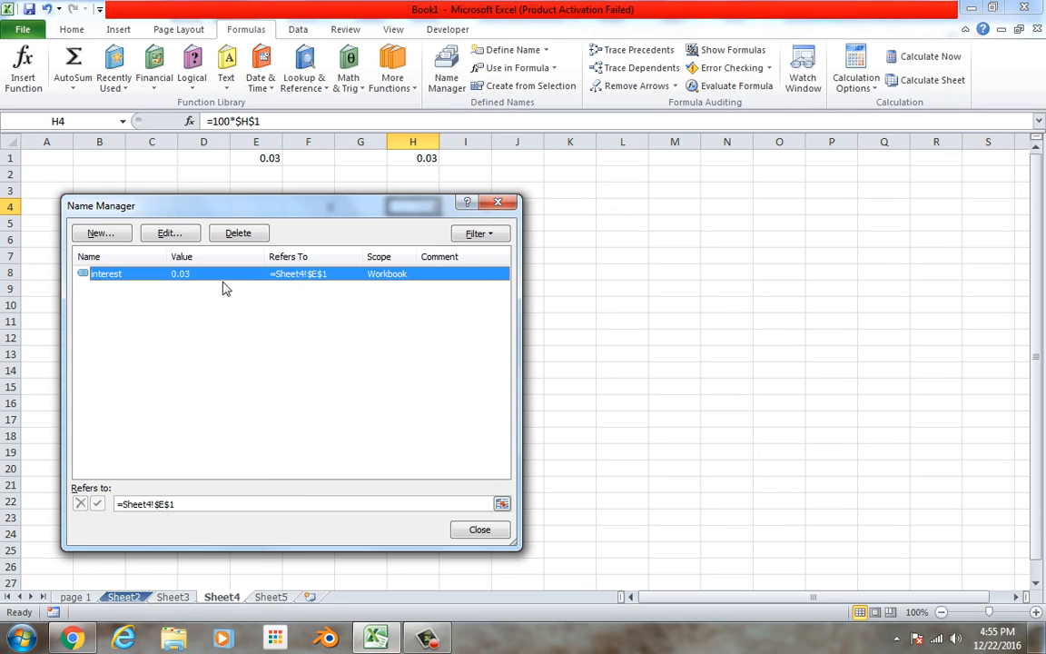
click(497, 201)
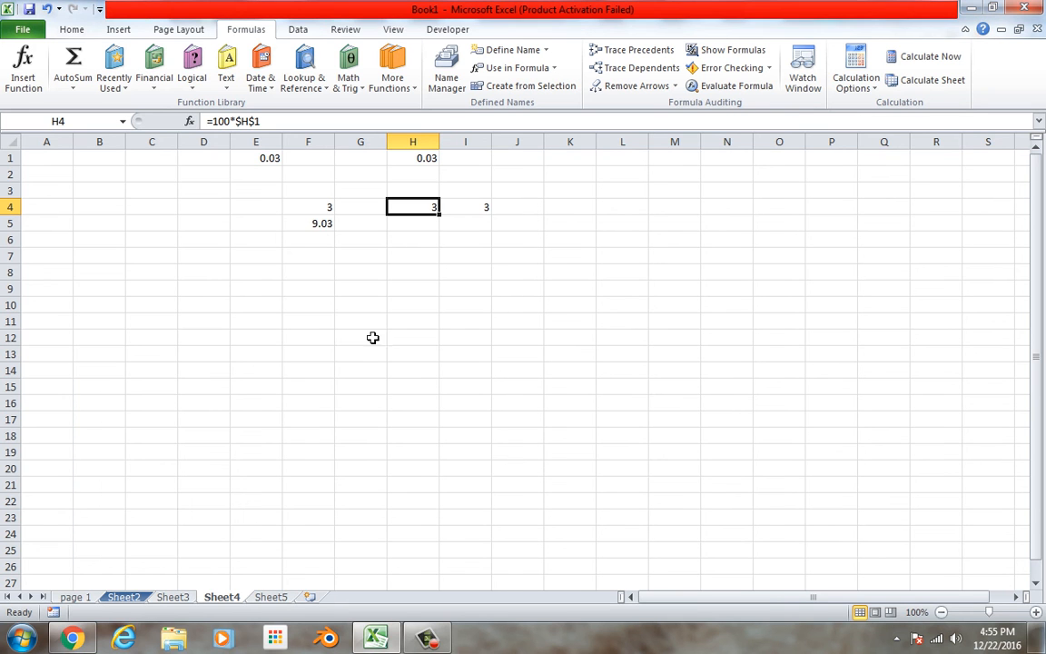
On Sheet5, enter the formula =1200*interest in cell A1, using the named cell from the other sheet.
click(272, 599)
text(=)
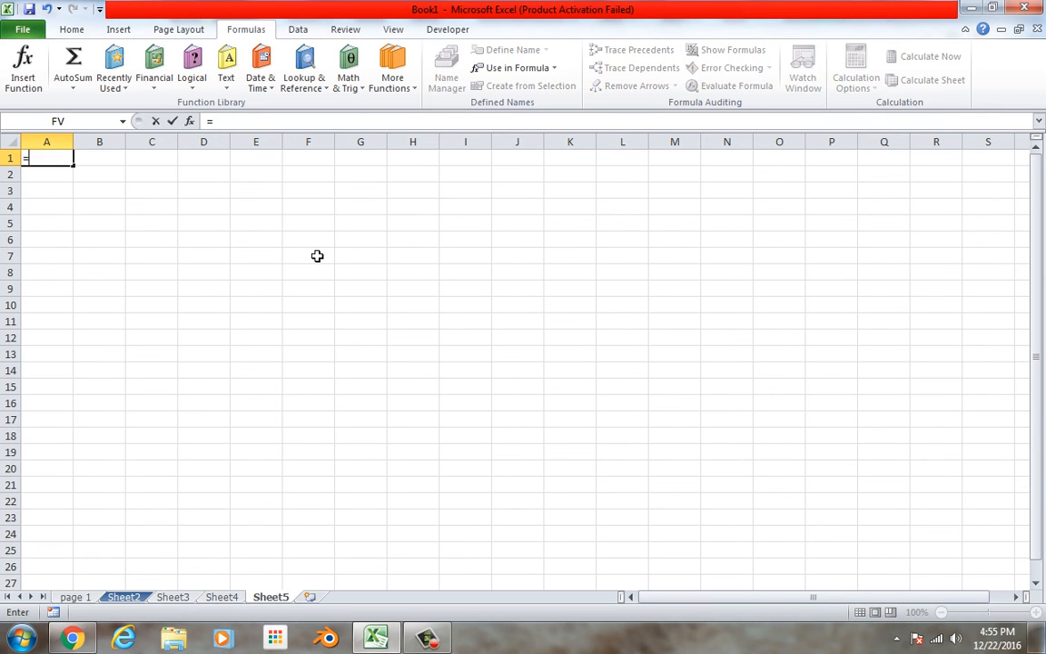
text(1200)
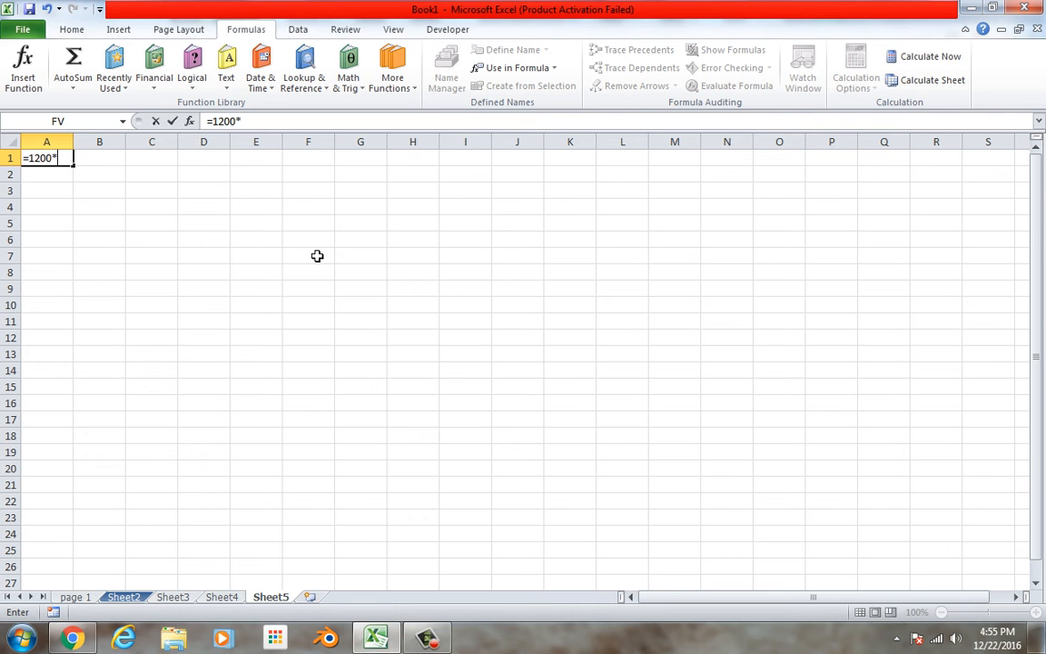
text(*inter)
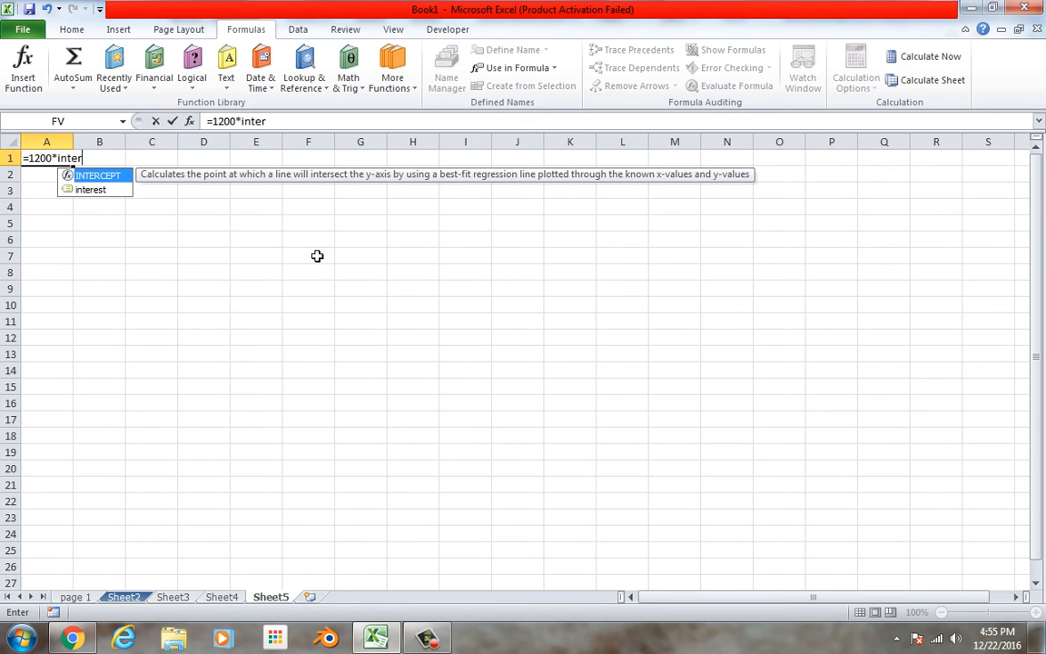
double_click(95, 189)
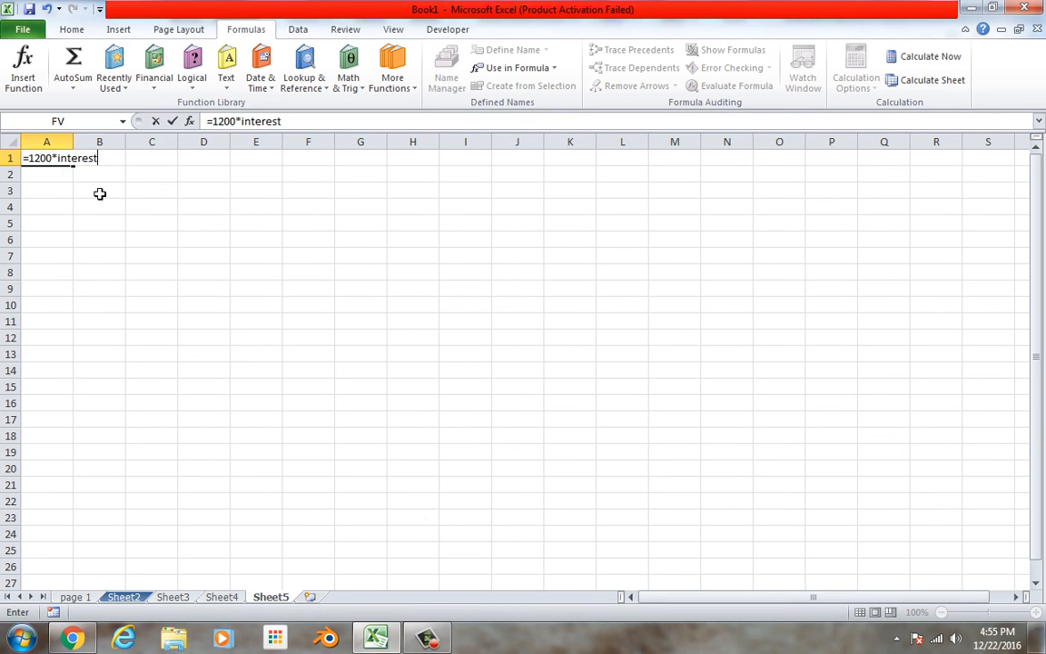
key(Return)
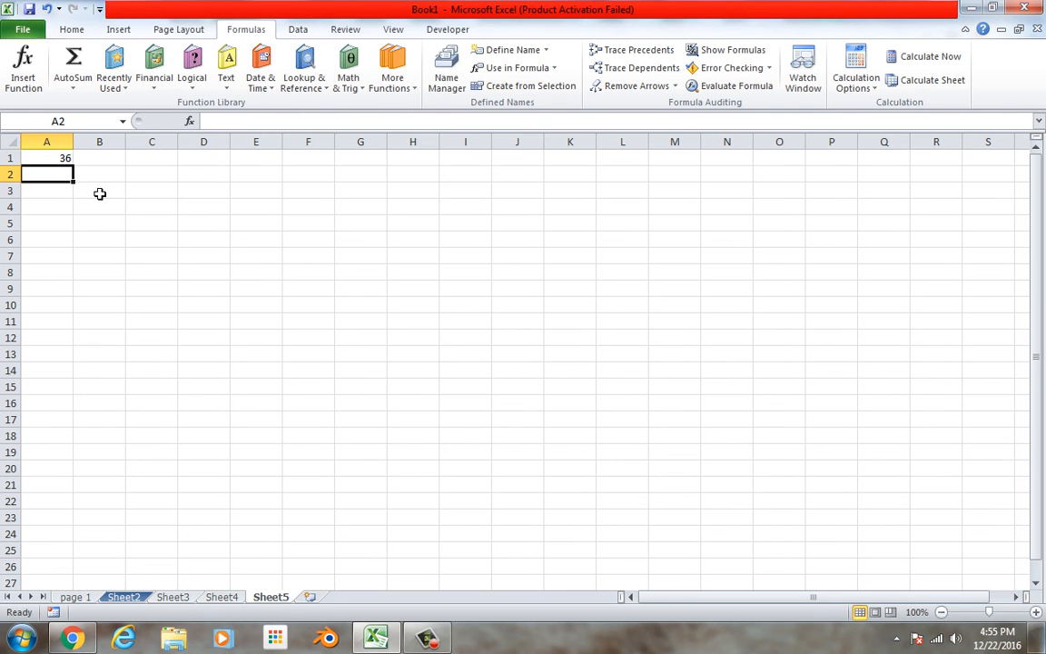
click(184, 178)
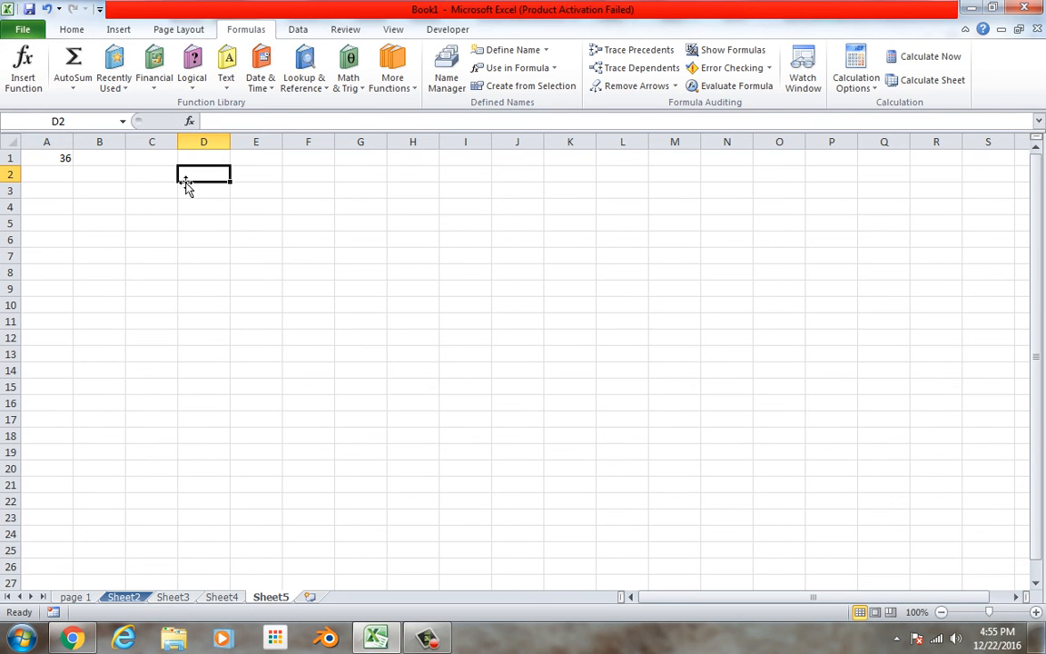
text(=inter)
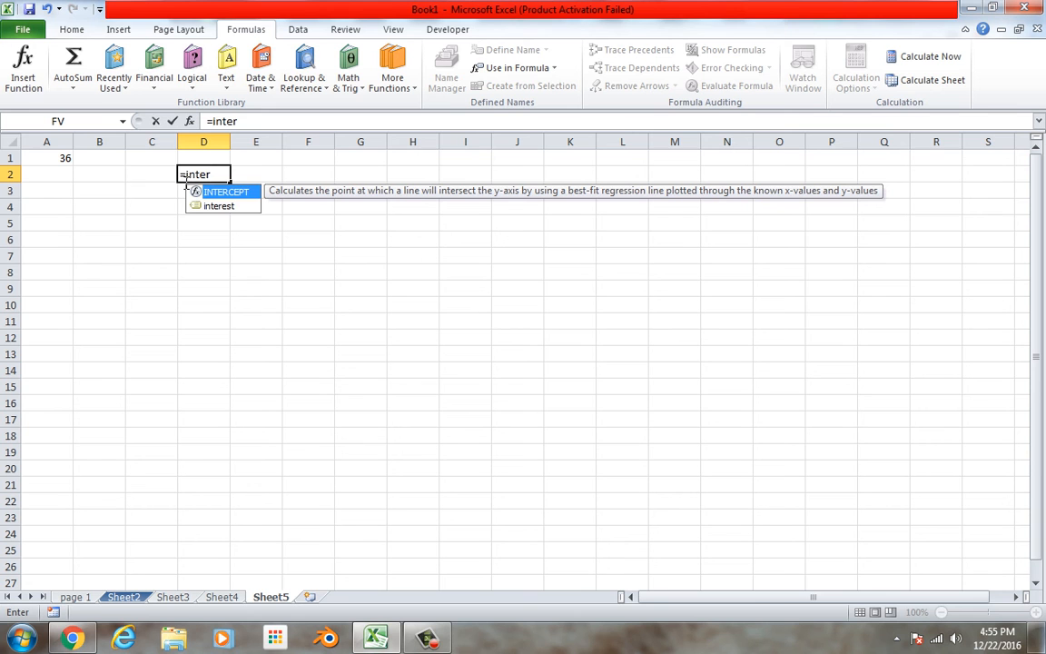
key(BackSpace)
key(BackSpace)
key(BackSpace)
key(BackSpace)
key(BackSpace)
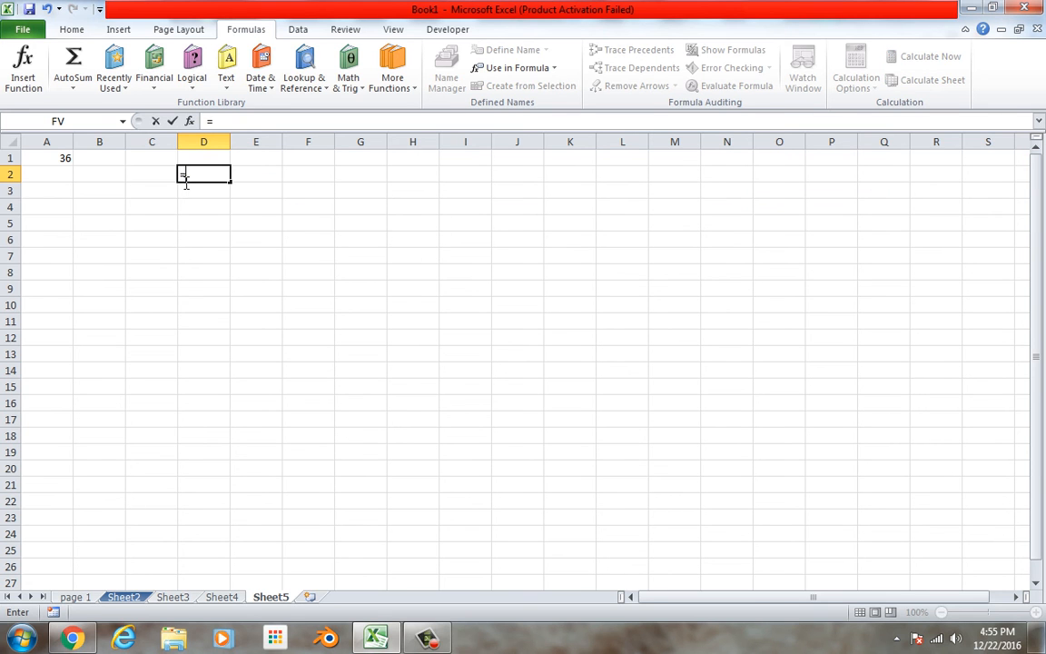
Try to give cell D1 on Sheet5 the already used name interest, and return to Sheet5.
click(195, 160)
click(47, 123)
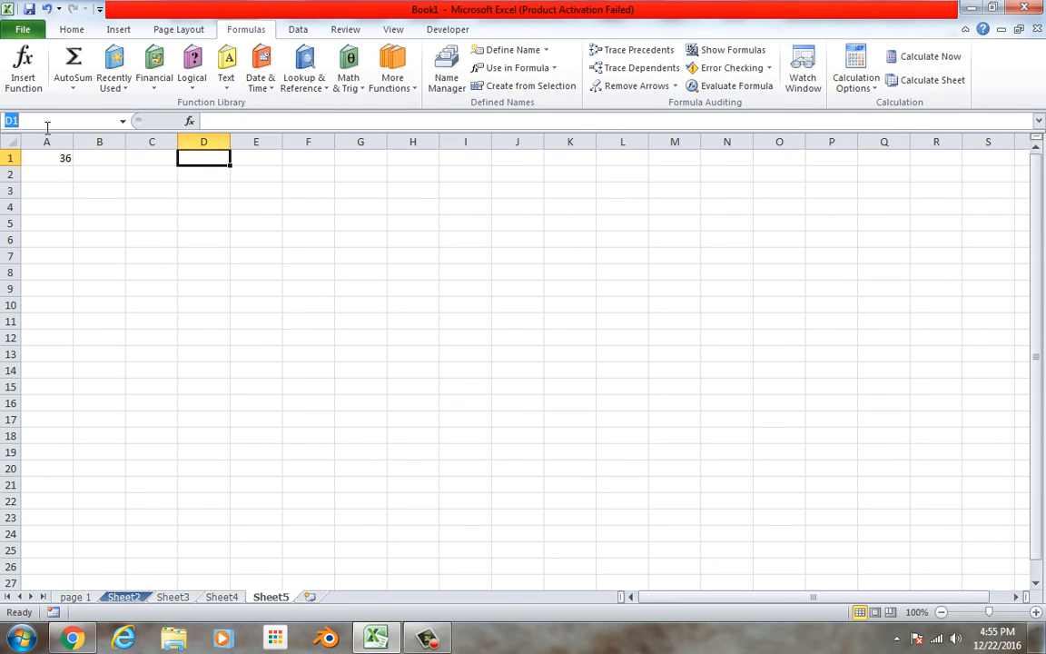
text(interest)
key(Return)
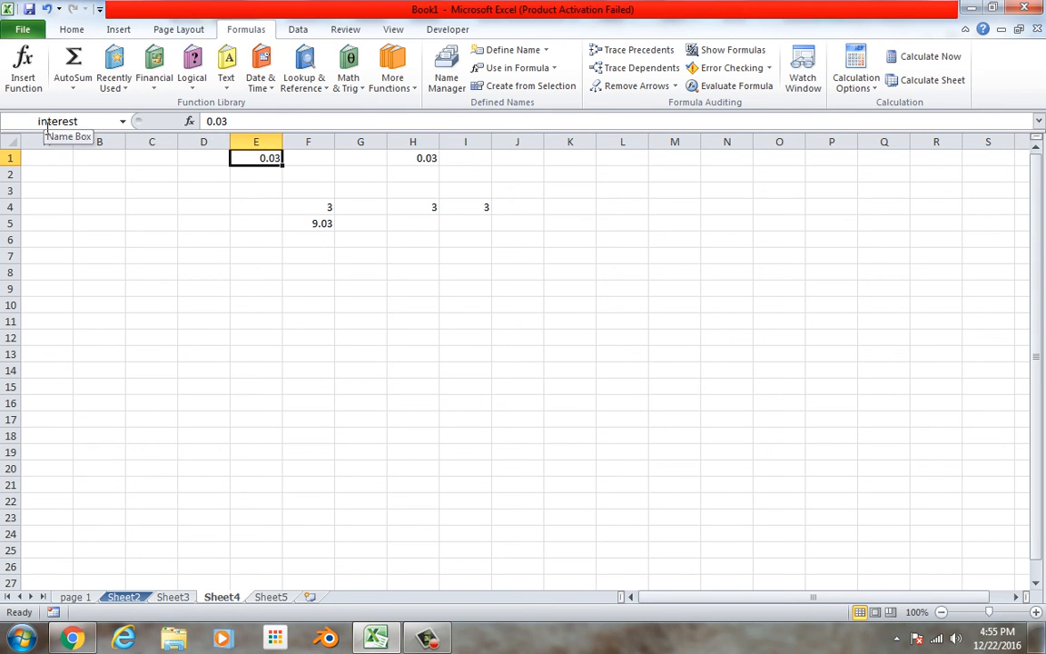
click(272, 598)
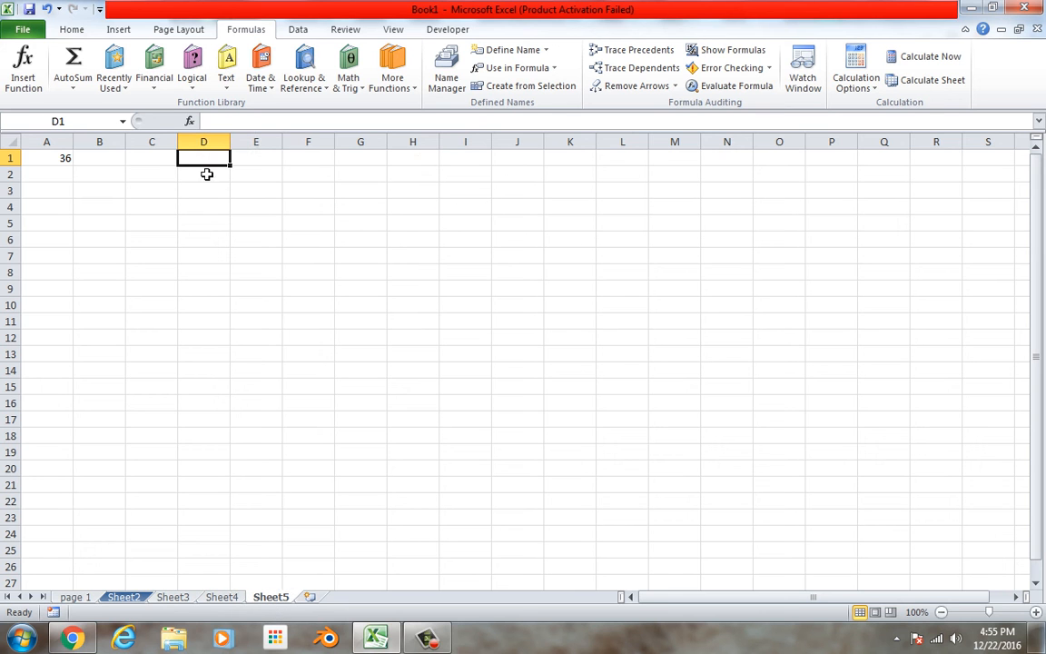
Name cell D1 on Sheet5 interest2.
click(100, 145)
click(82, 120)
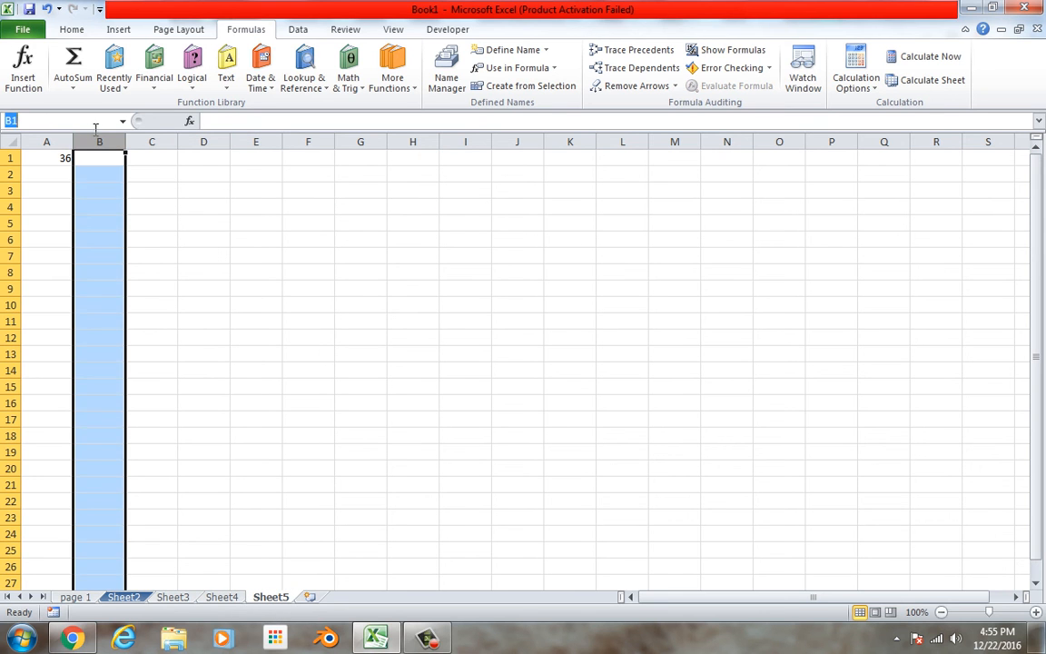
click(226, 164)
click(91, 122)
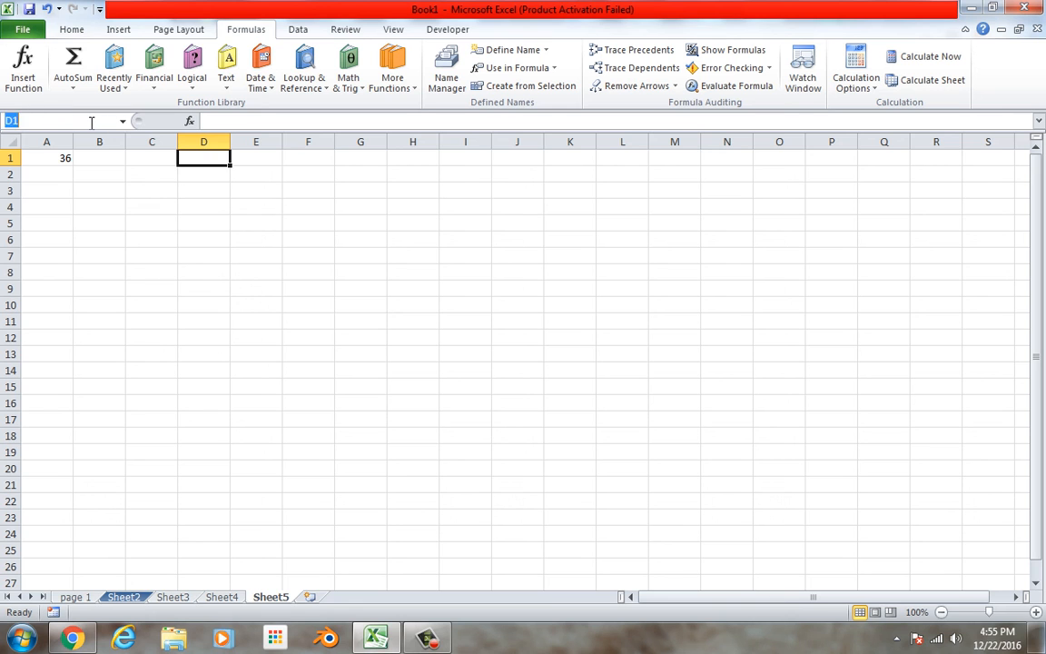
text(interest)
text(2)
key(Return)
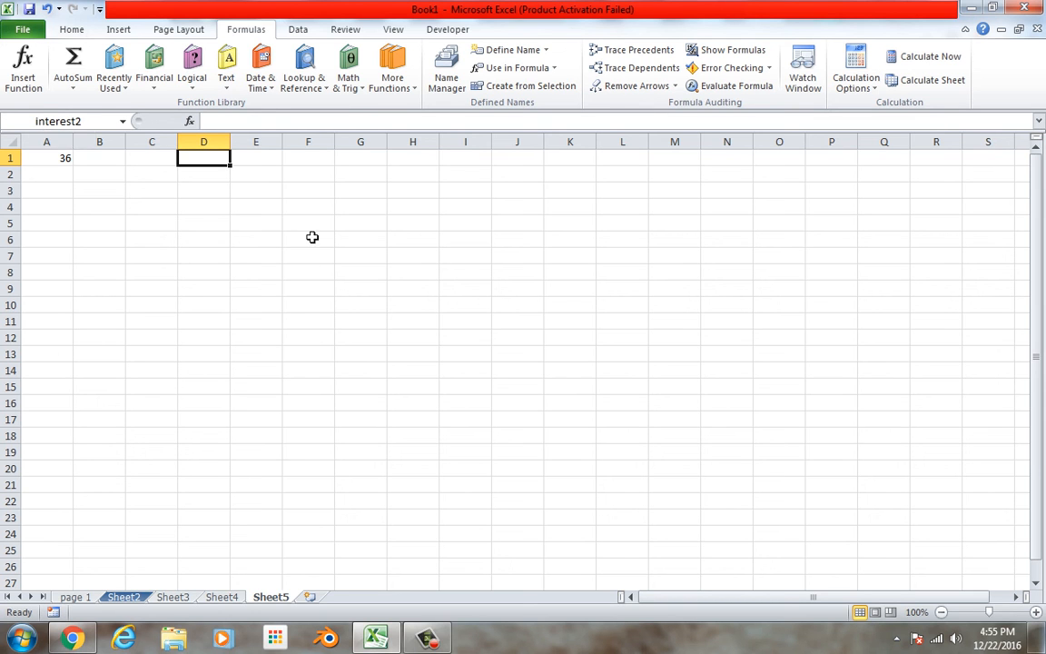
click(303, 31)
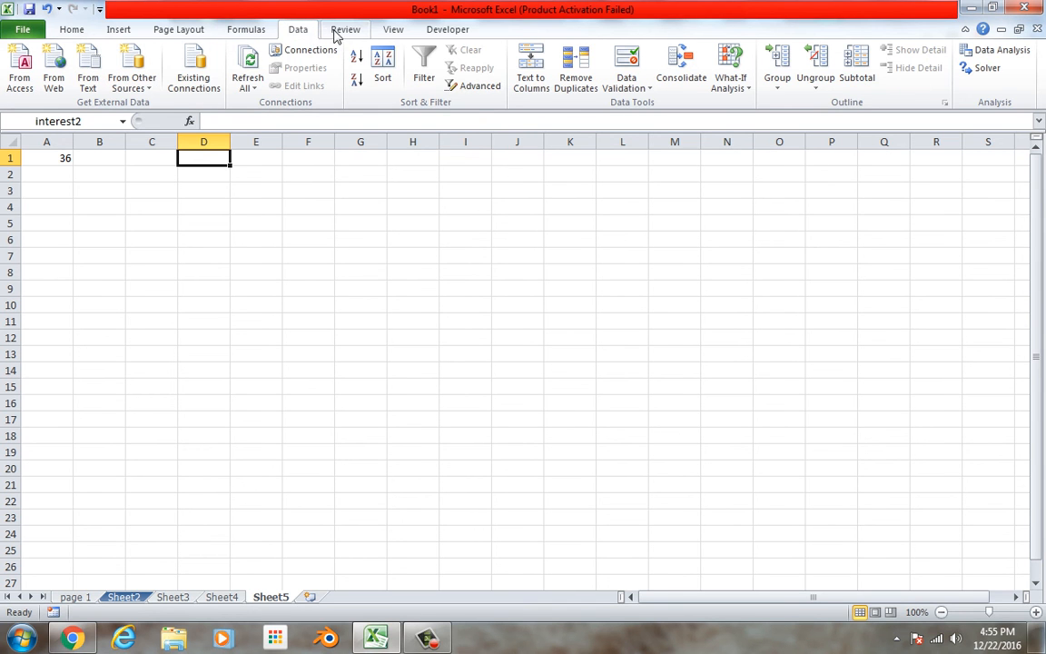
click(338, 32)
click(383, 31)
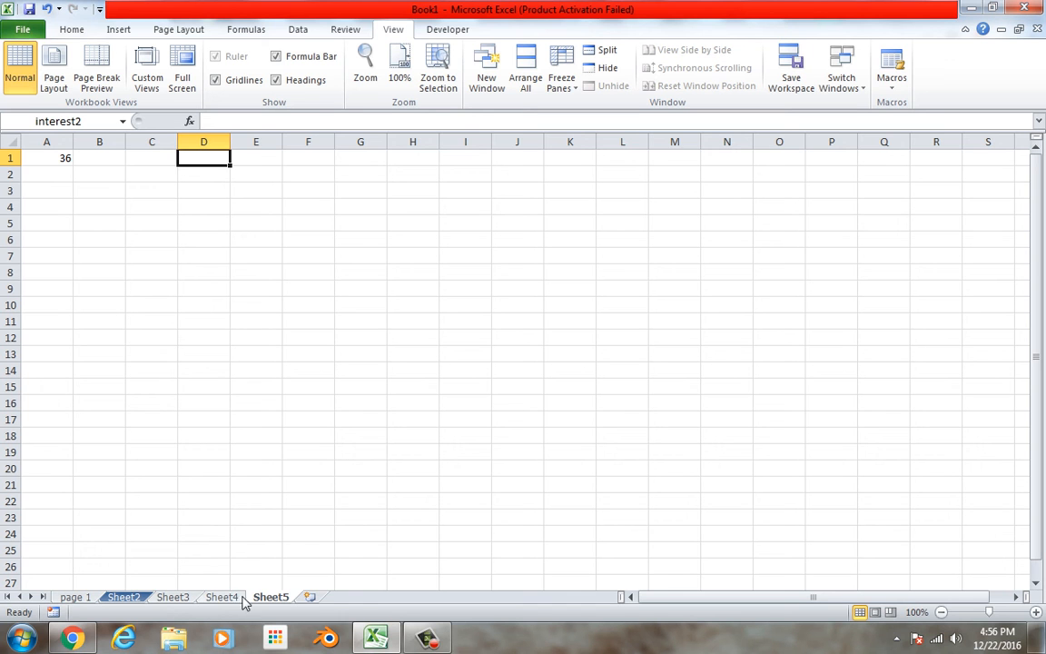
Add a new worksheet and enter the headings date, amount, store and category in cells A1 to D1.
click(309, 597)
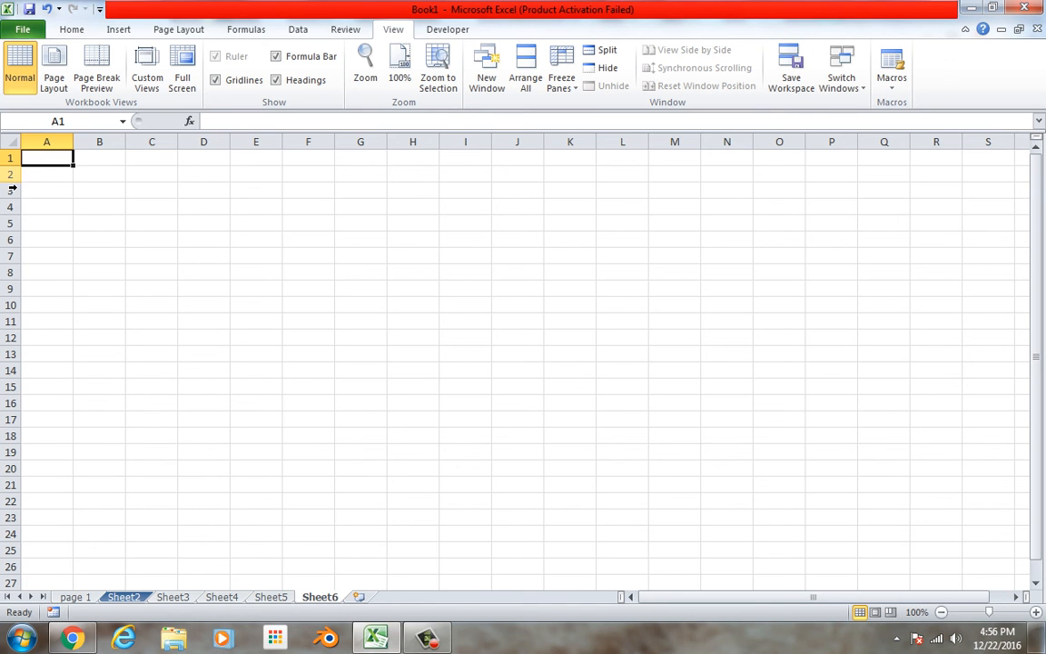
text(date)
key(Tab)
text(amount)
key(Tab)
text(store)
key(Tab)
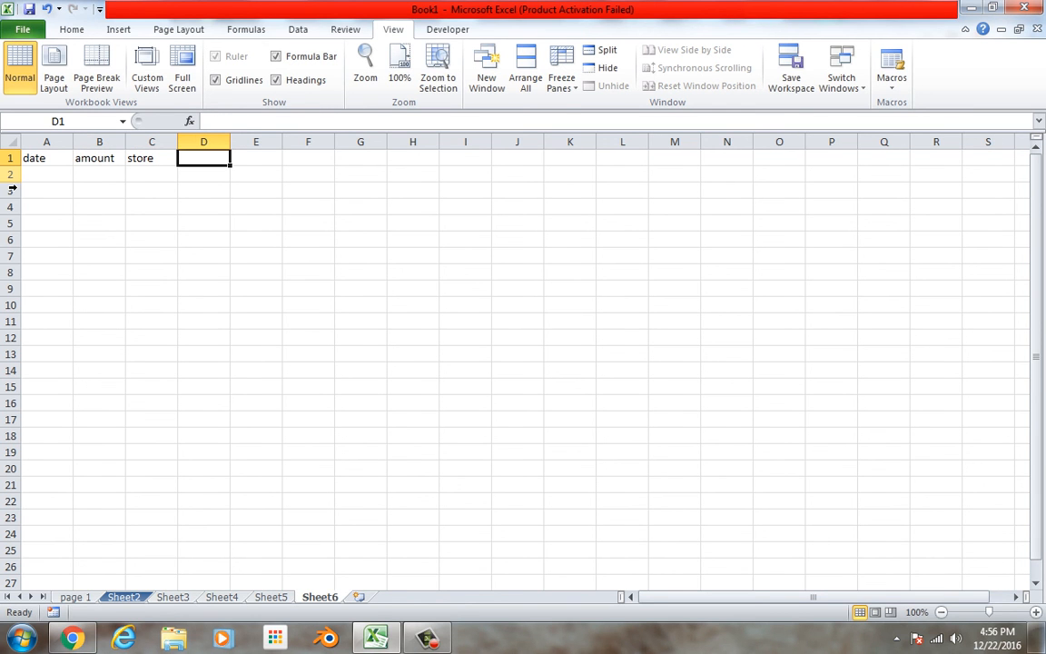
text(category)
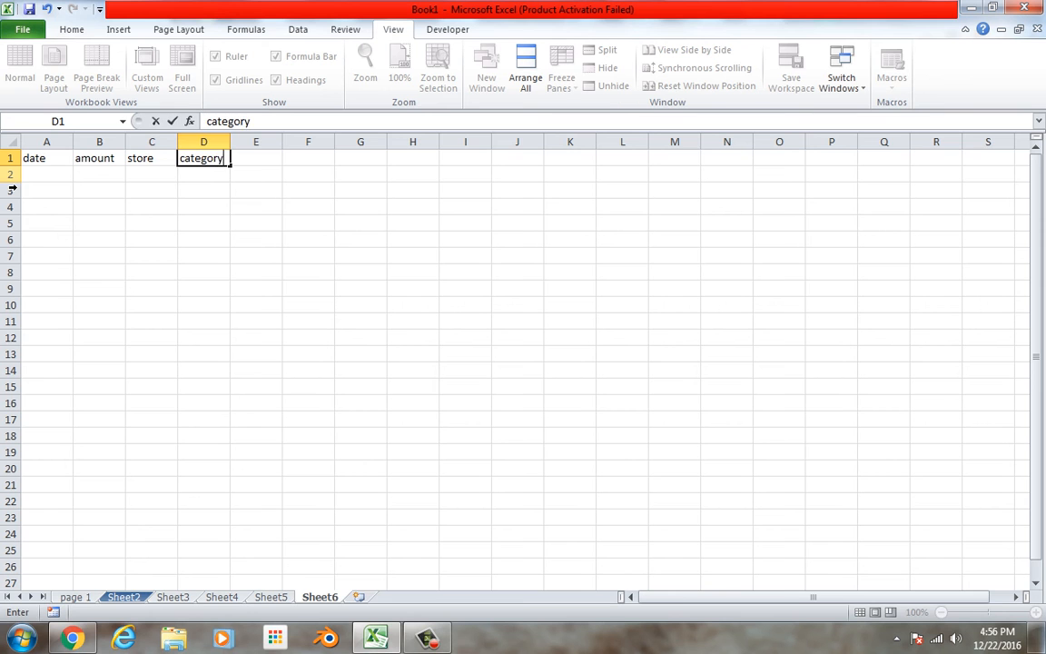
key(Tab)
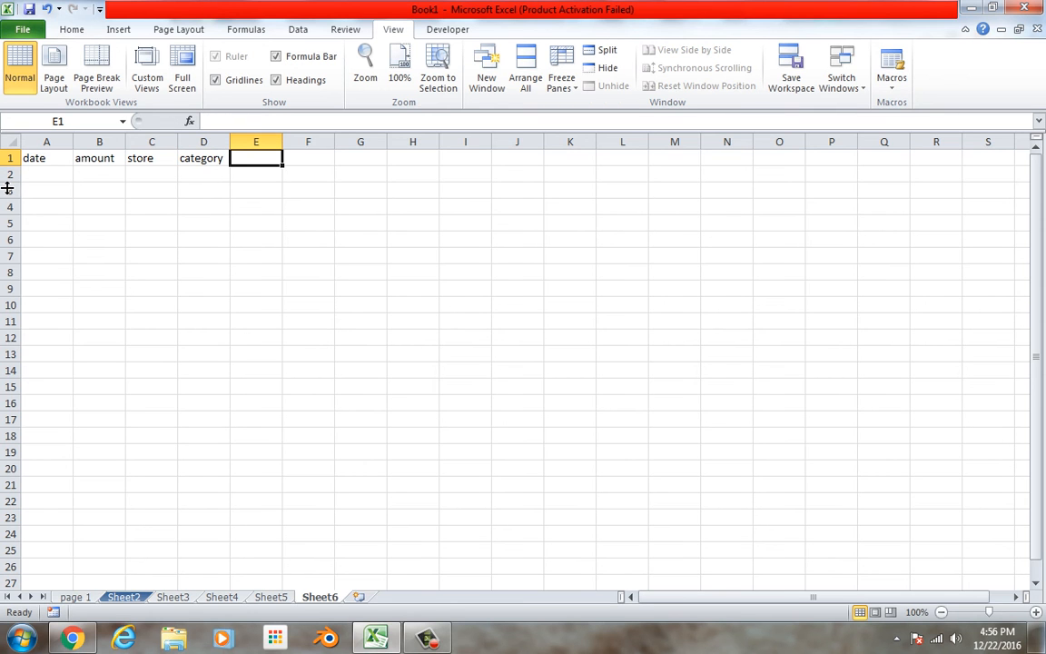
Freeze the top row of Sheet6 so the headings stay in view while scrolling.
click(27, 164)
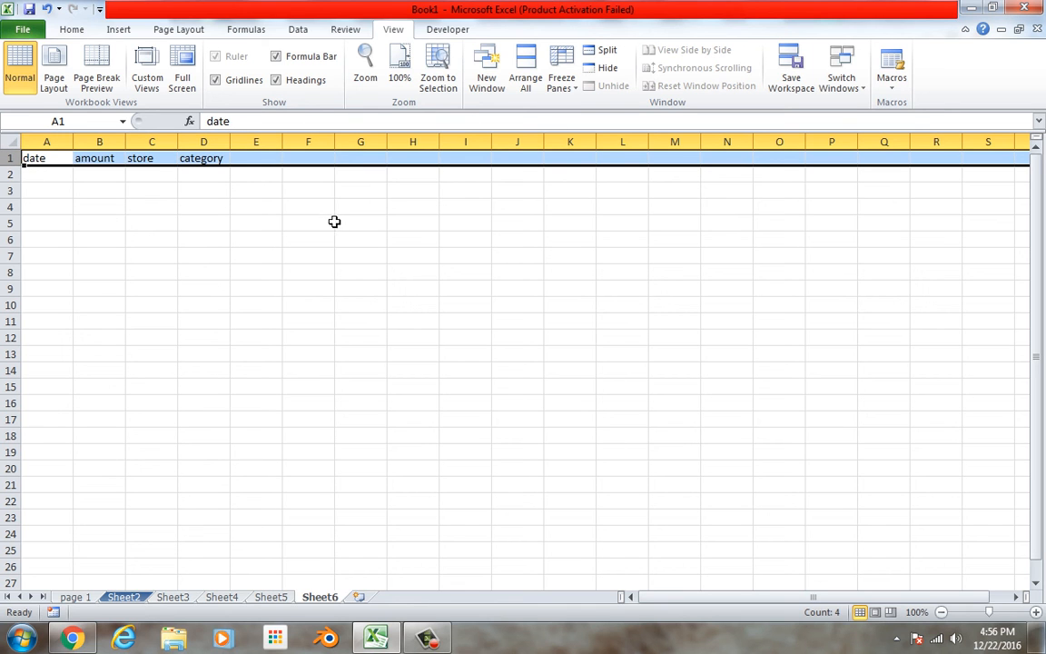
click(563, 79)
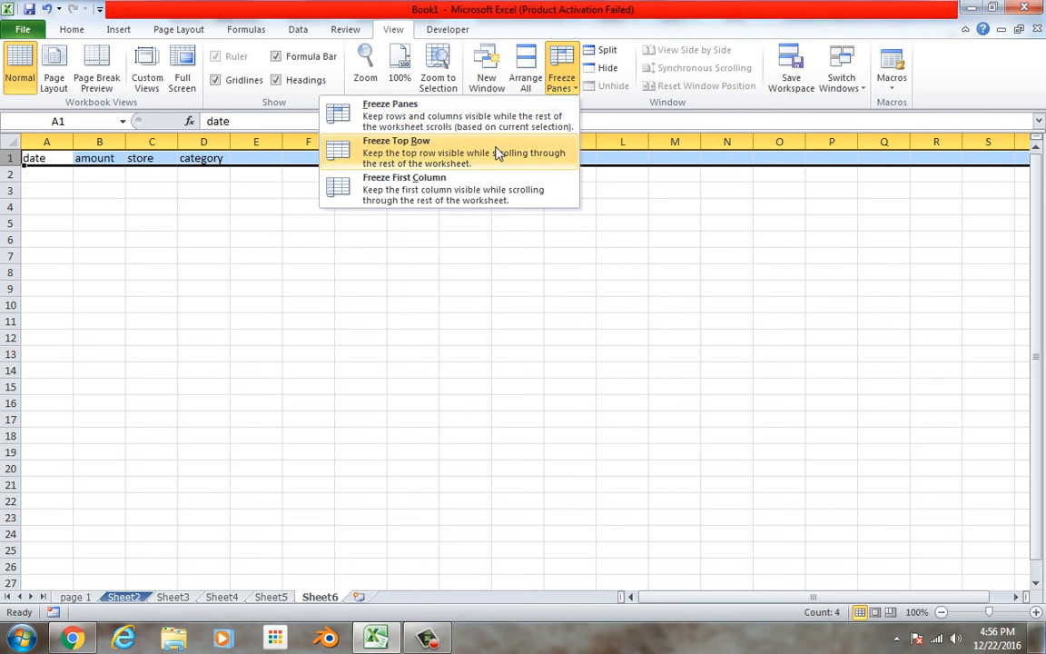
click(455, 146)
click(668, 354)
Move down column B from B4 to row 34 to check how the frozen heading row behaves.
click(94, 206)
key(Down)
key(Down)
key(Down)
key(Down)
key(Down)
key(Down)
key(Down)
key(Down)
key(Down)
key(Down)
key(Down)
key(Down)
key(Down)
key(Down)
key(Down)
key(Down)
key(Down)
key(Down)
key(Down)
key(Down)
key(Down)
key(Down)
key(Down)
key(Down)
key(Down)
key(Down)
key(Down)
key(Down)
key(Down)
key(Down)
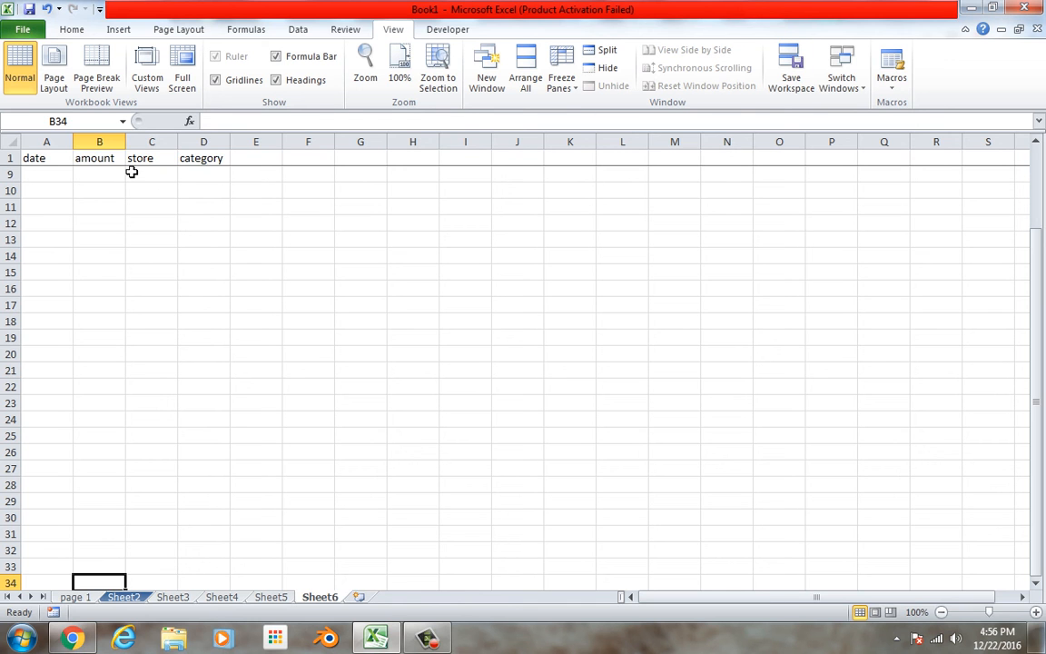
click(74, 29)
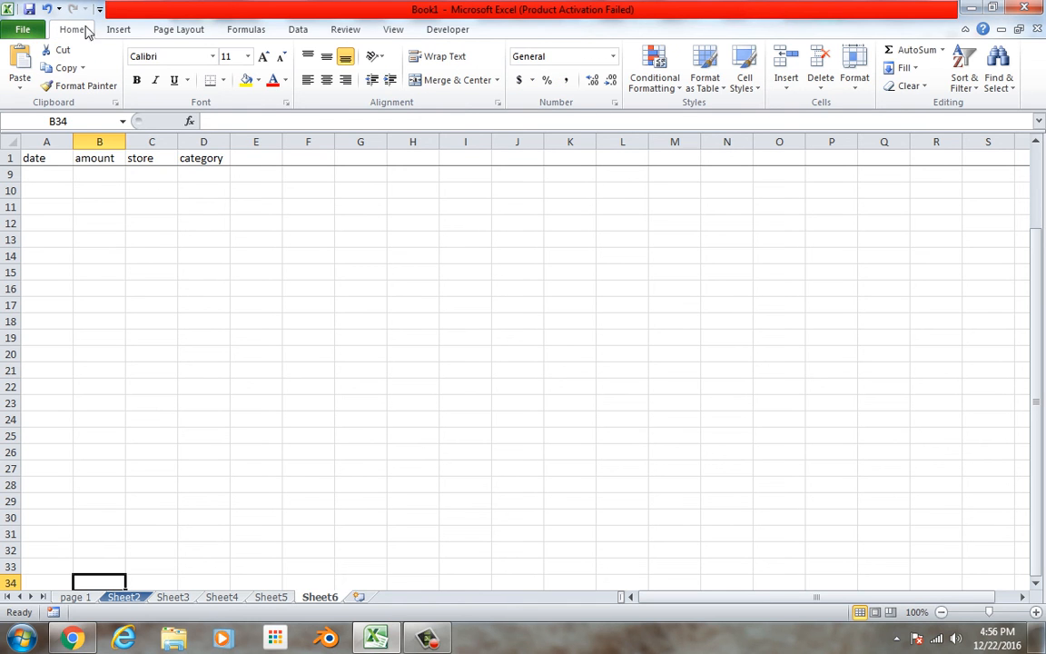
click(113, 29)
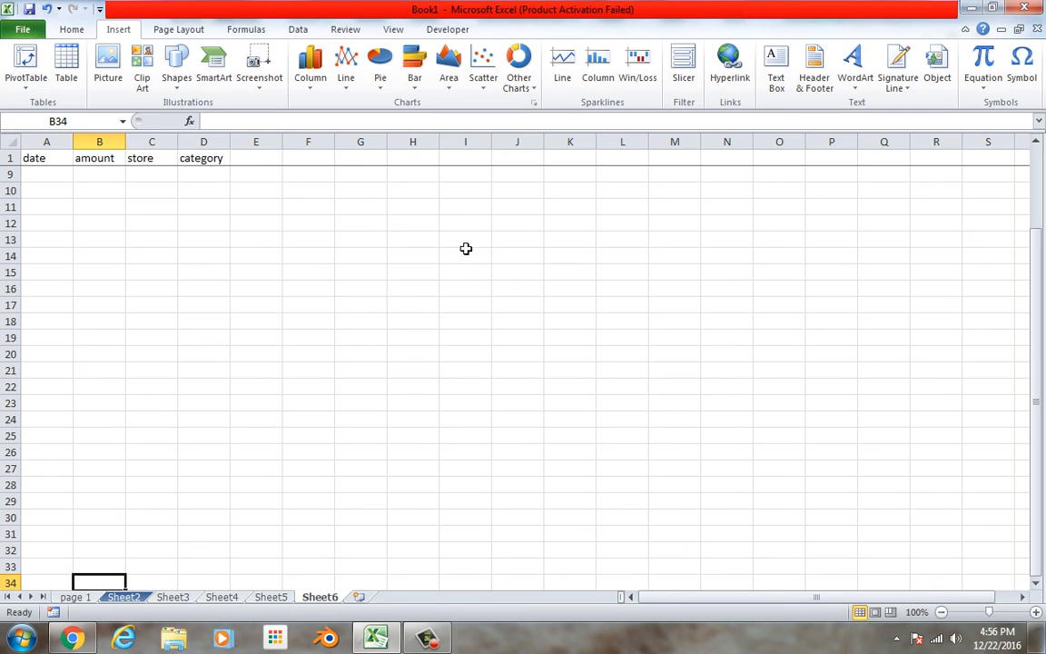